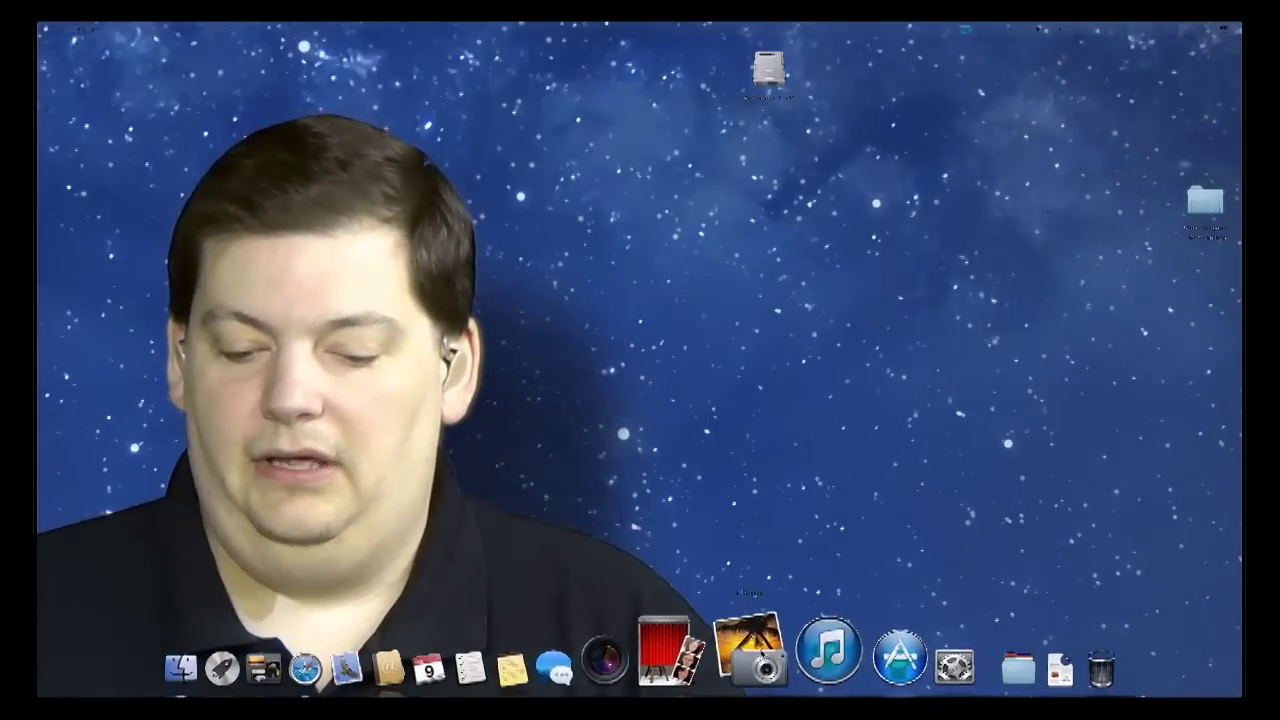
Step: Launch iPhoto, allow photo location lookup, and fit the narrowed window on the right side
{"action": "left_click", "coordinate": [762, 655]}
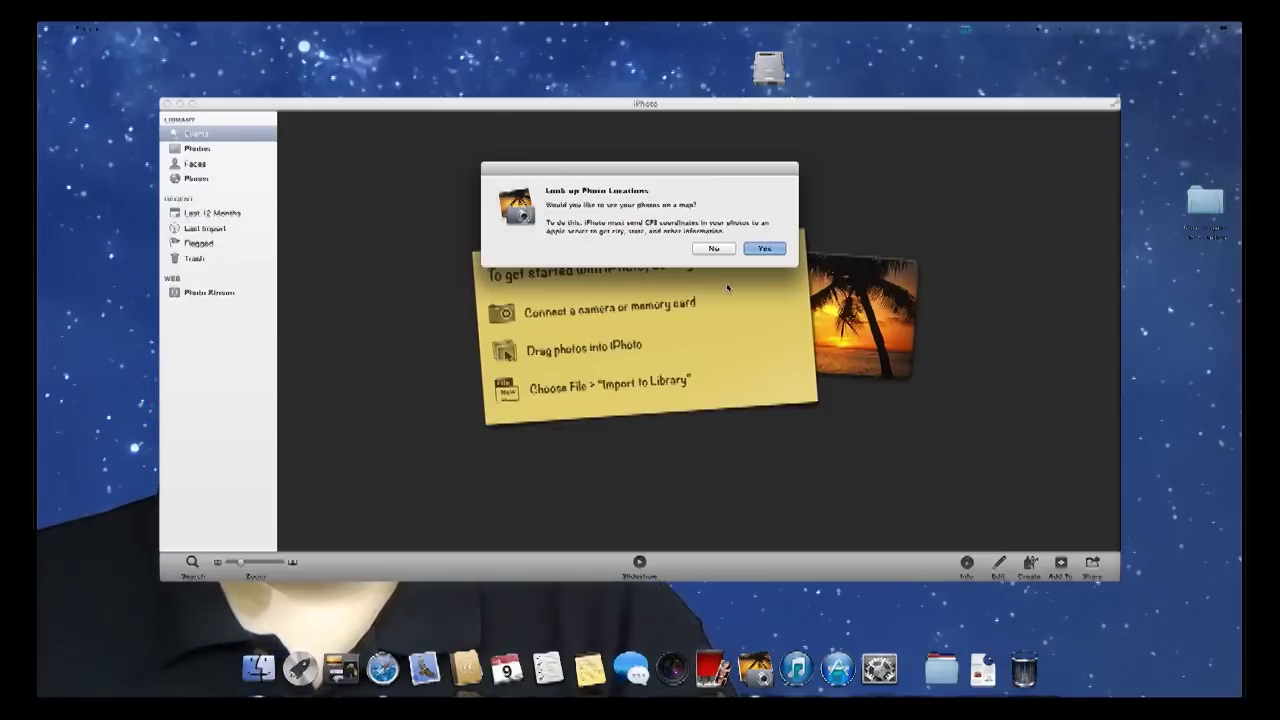
{"action": "left_click", "coordinate": [765, 249]}
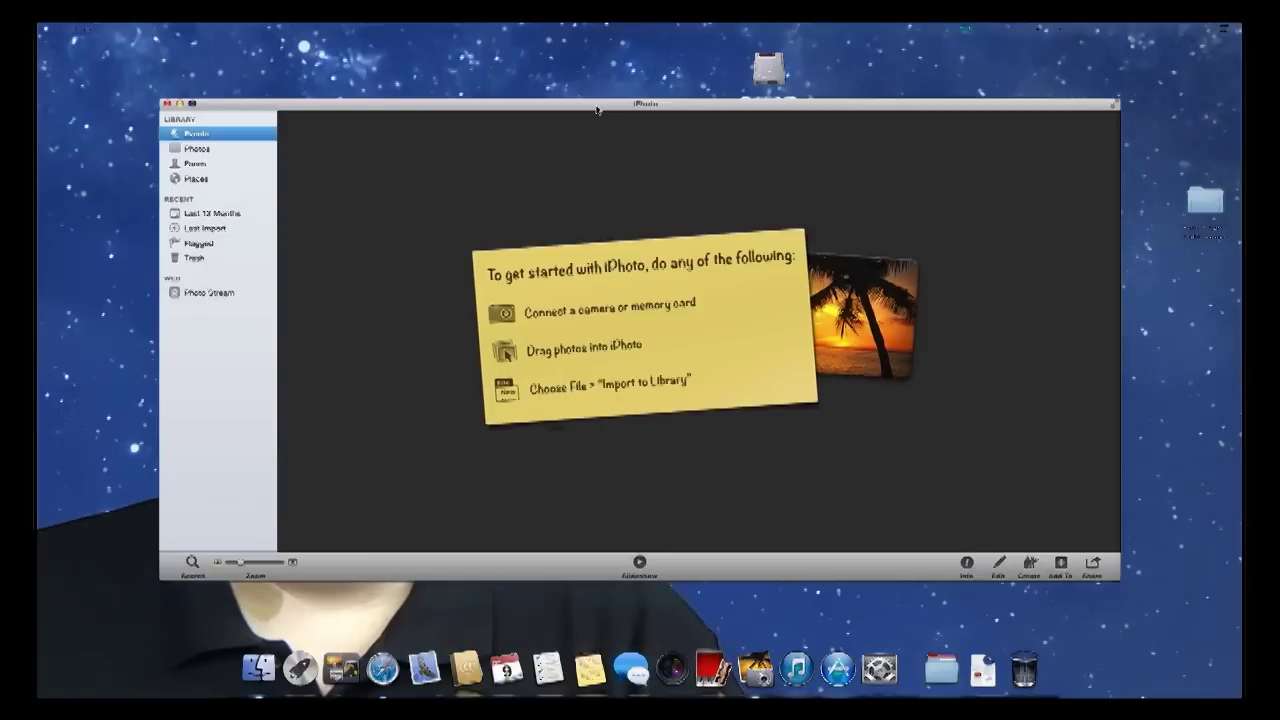
{"action": "left_click_drag", "start_coordinate": [597, 110], "coordinate": [654, 52]}
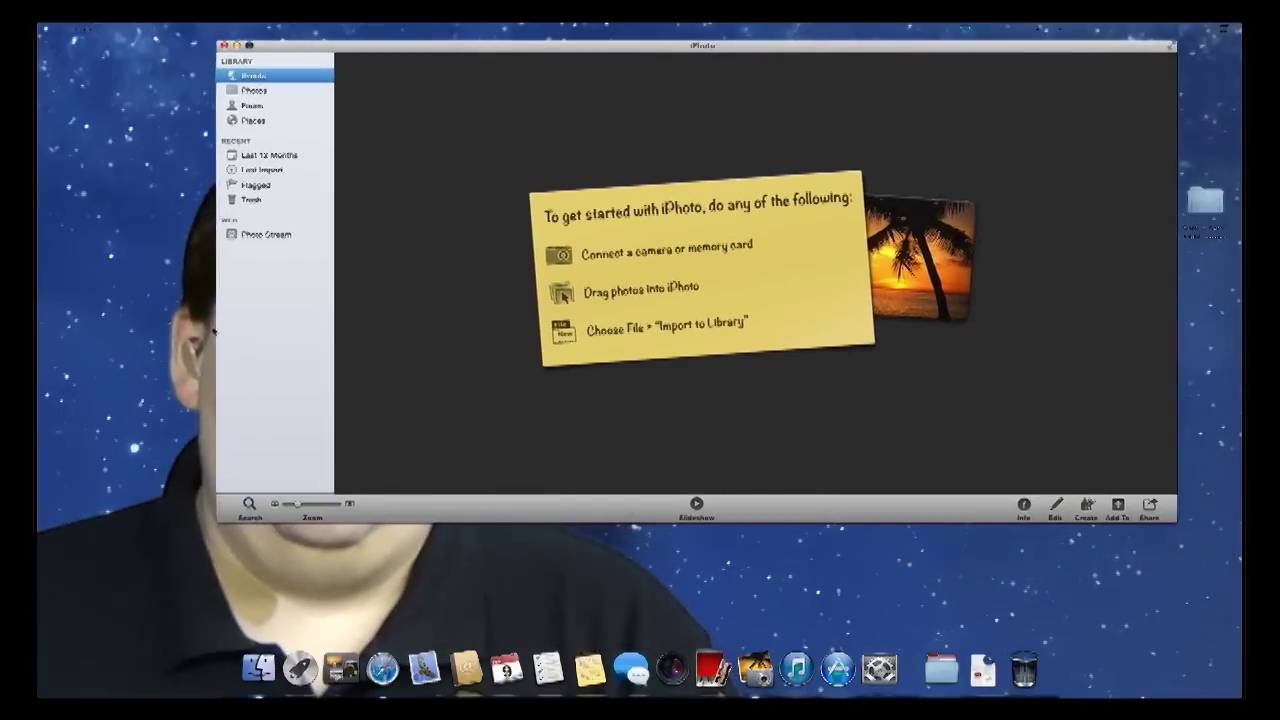
{"action": "left_click_drag", "start_coordinate": [216, 326], "coordinate": [523, 304]}
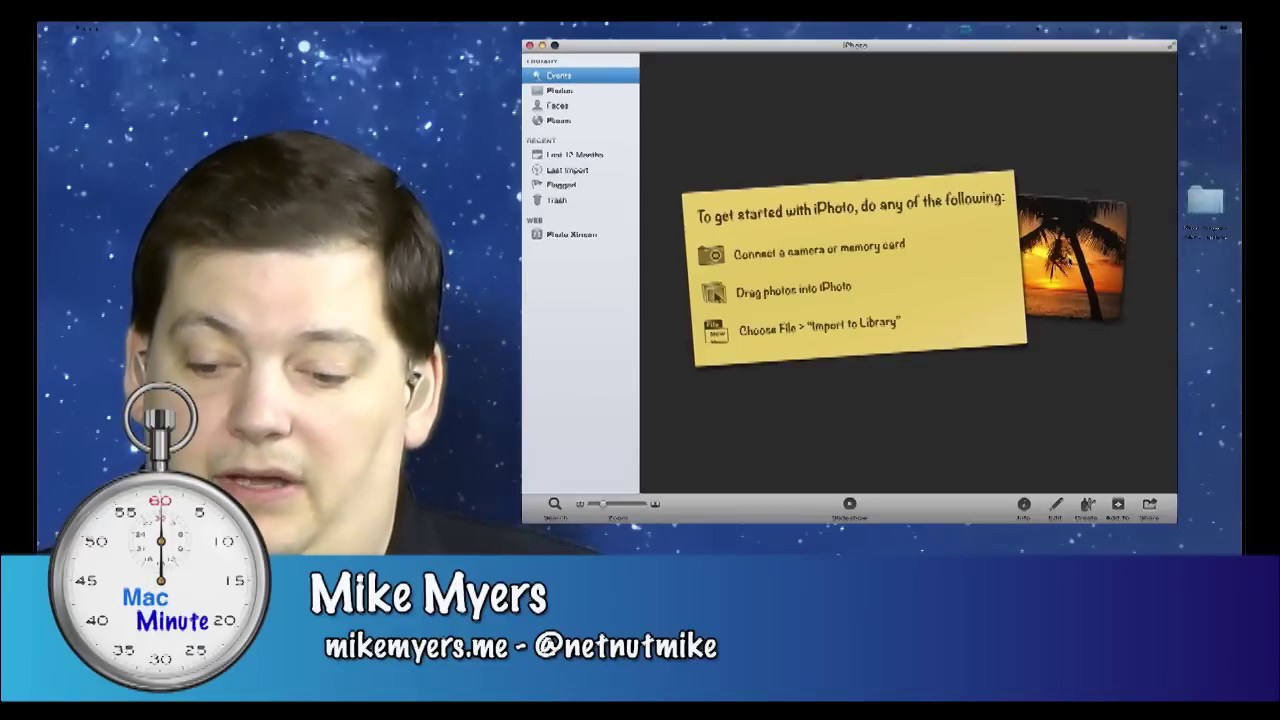
{"action": "left_click", "coordinate": [1201, 210]}
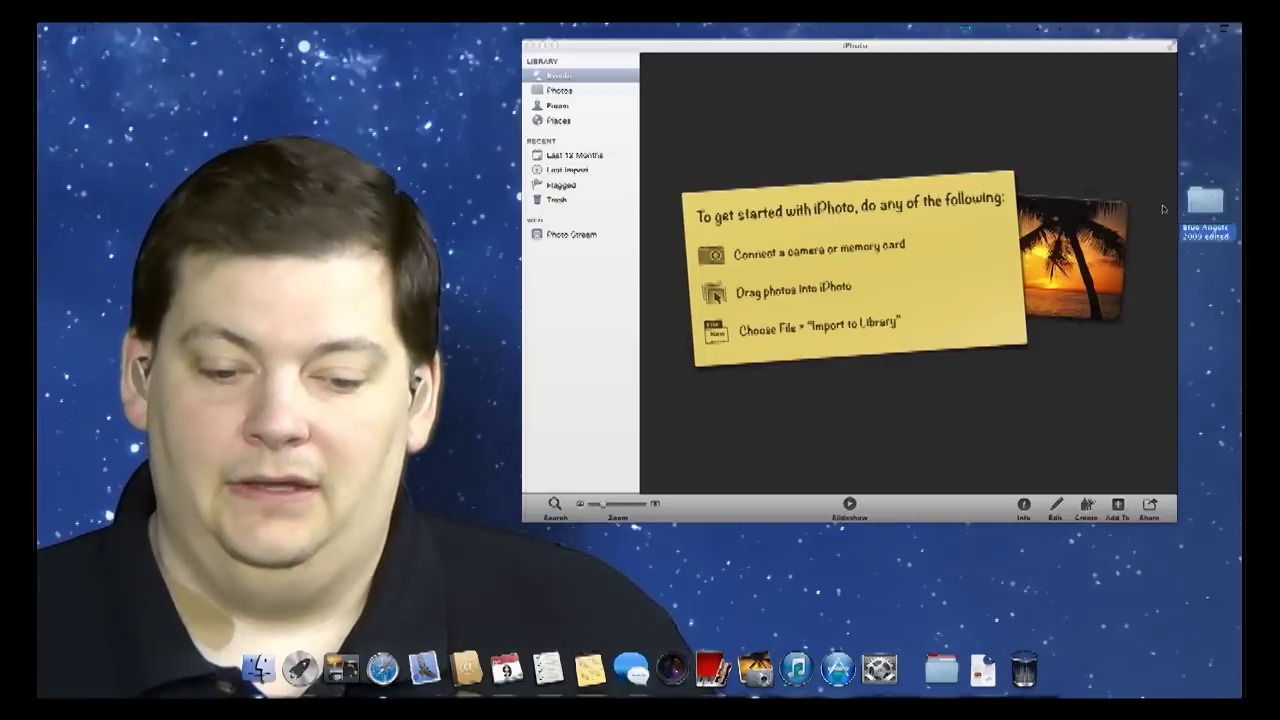
{"action": "left_click", "coordinate": [985, 205]}
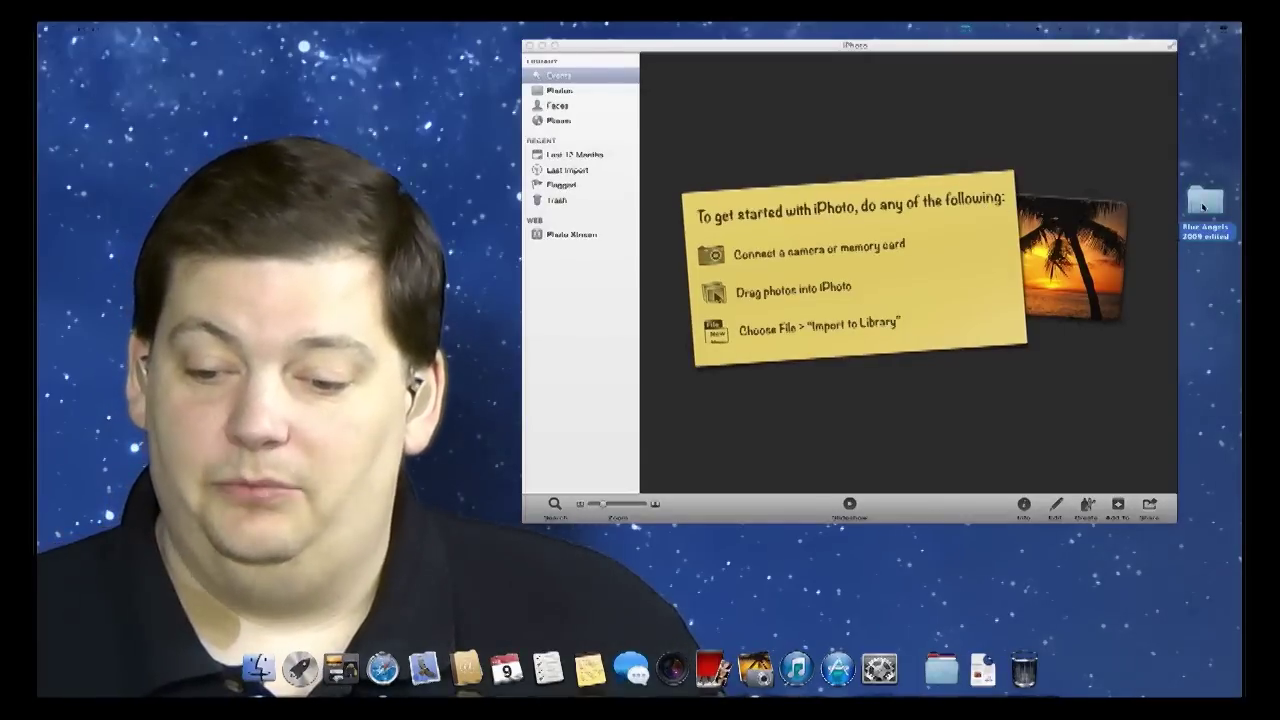
{"action": "left_click_drag", "start_coordinate": [1203, 205], "coordinate": [970, 185]}
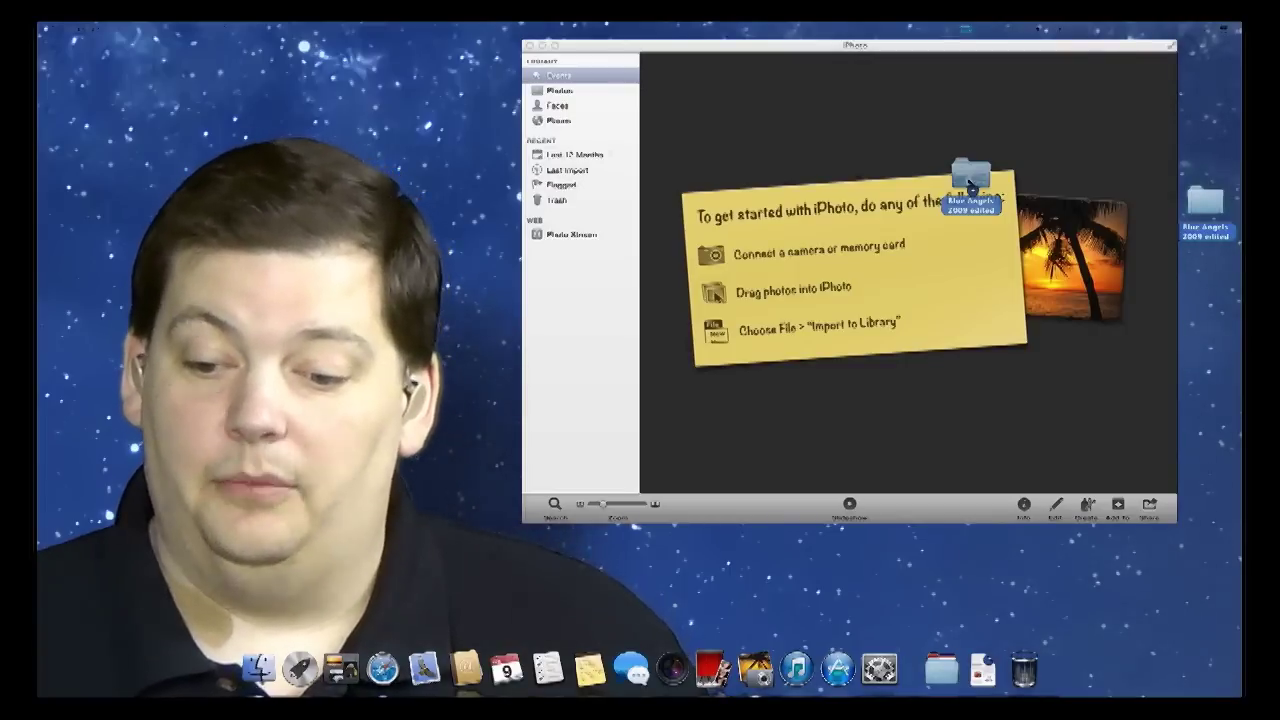
{"action": "left_click_drag", "start_coordinate": [970, 185], "coordinate": [1205, 197]}
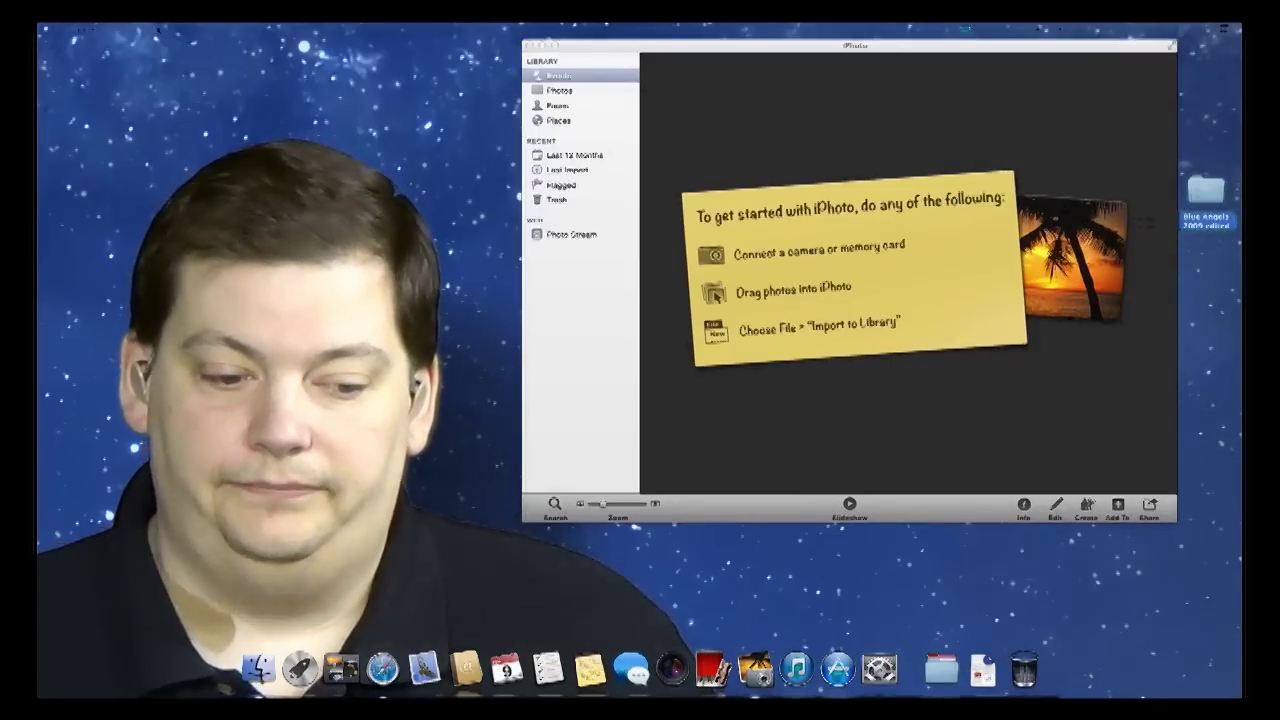
{"action": "left_click", "coordinate": [120, 29]}
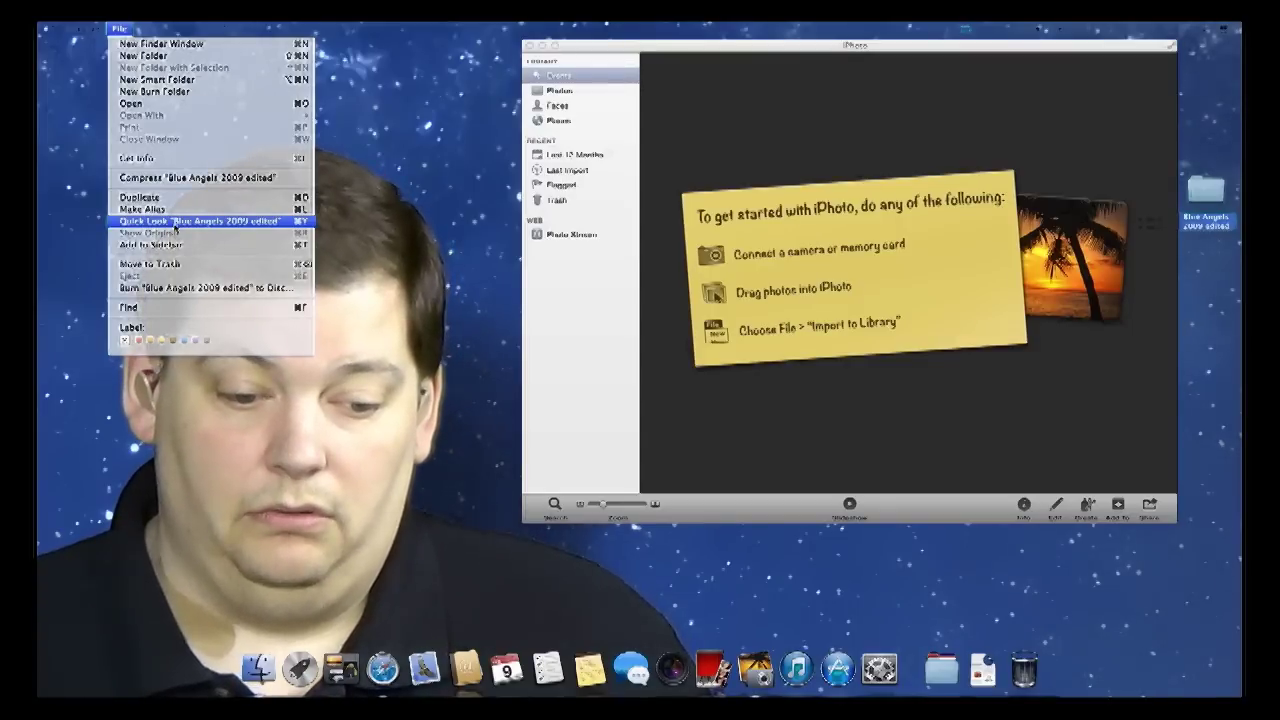
{"action": "left_click", "coordinate": [716, 296]}
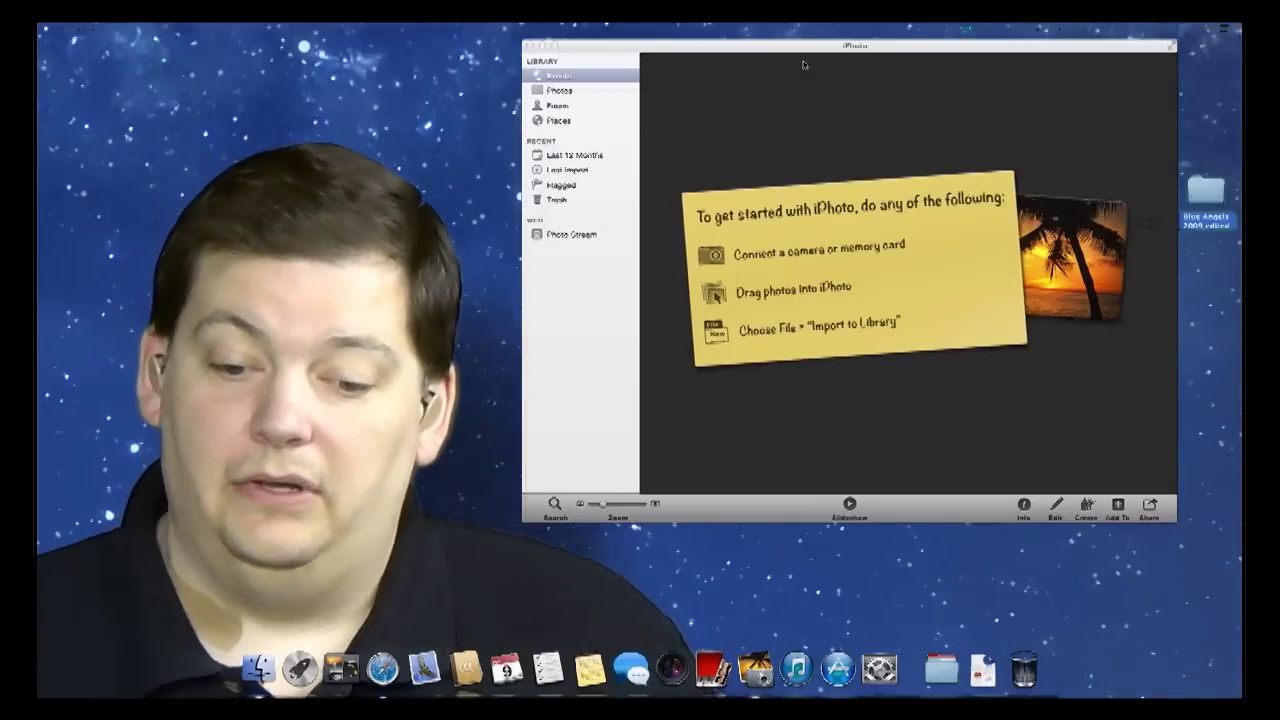
{"action": "left_click", "coordinate": [795, 50]}
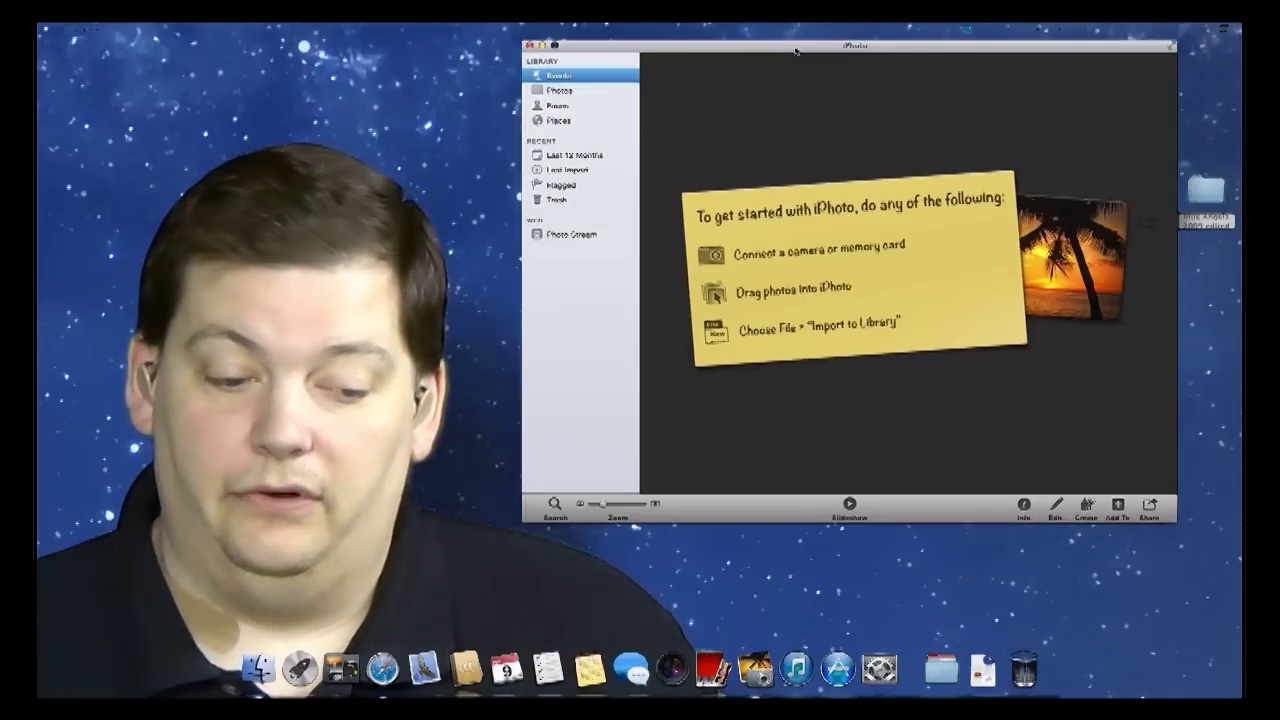
Step: Start importing the Desktop's Blue Angels 2009 edited folder via File > Import to Library, then cancel
{"action": "left_click", "coordinate": [117, 28]}
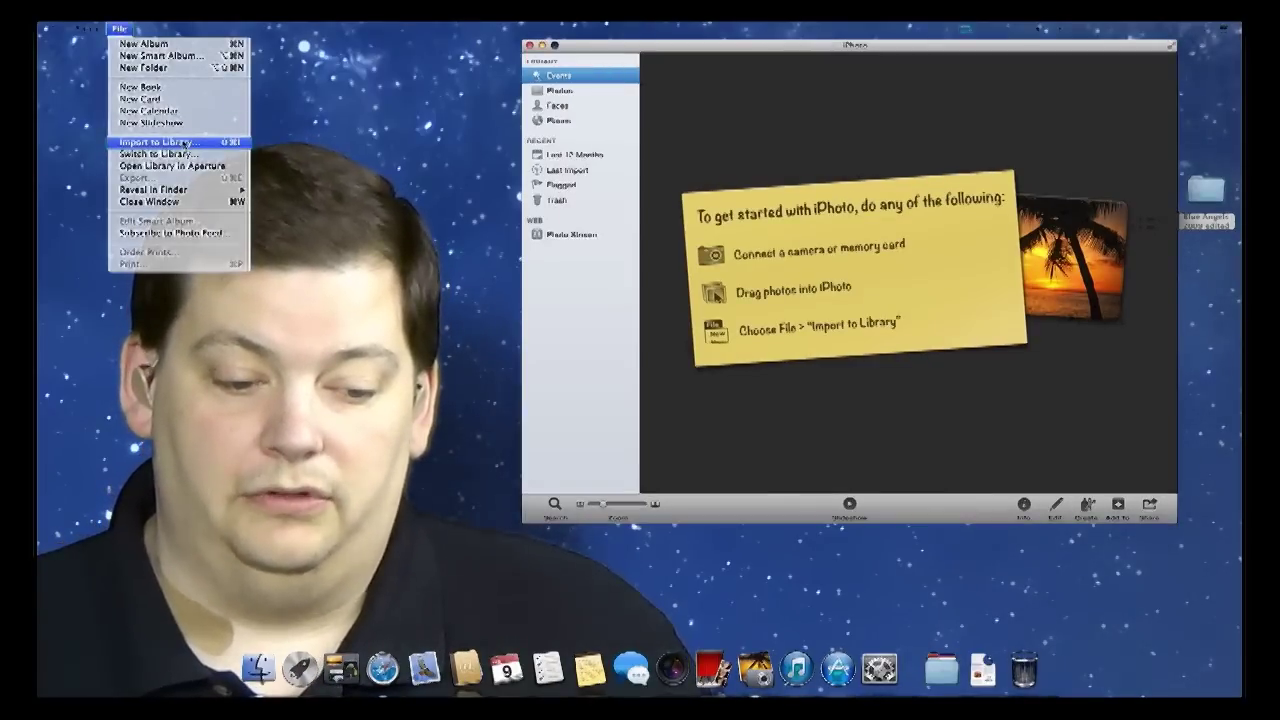
{"action": "left_click", "coordinate": [186, 143]}
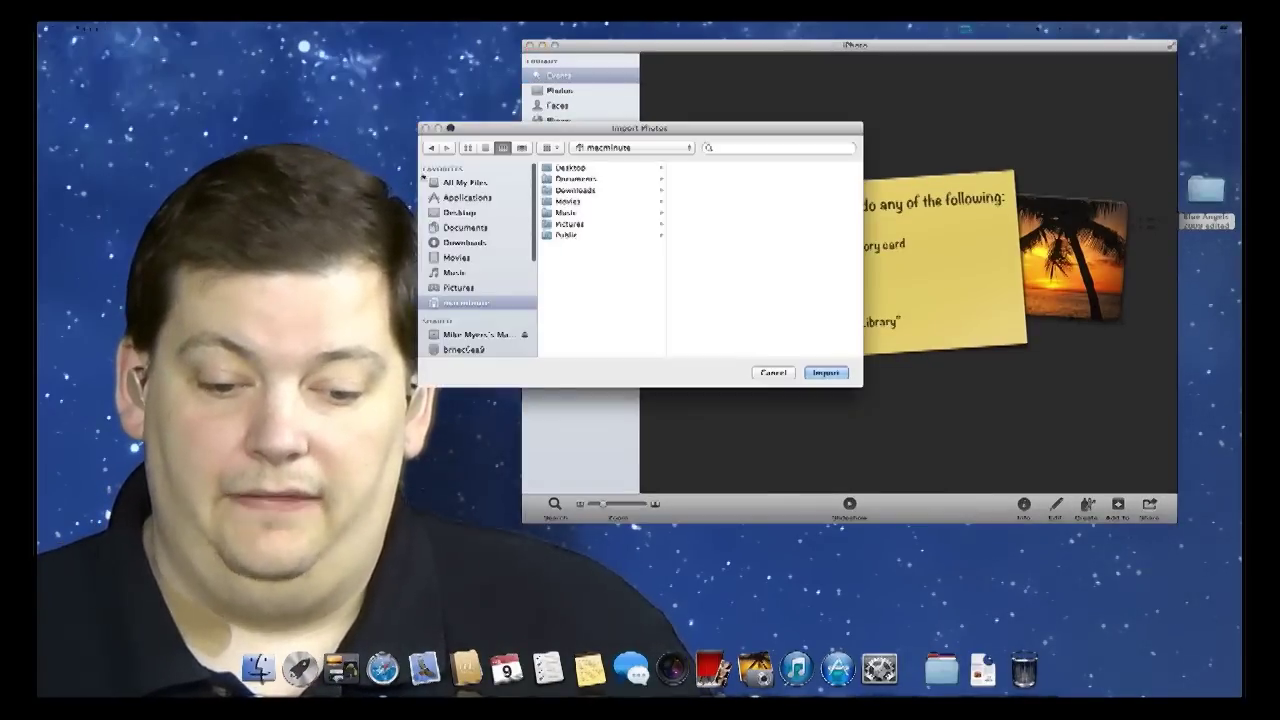
{"action": "left_click", "coordinate": [459, 213]}
{"action": "left_click", "coordinate": [598, 168]}
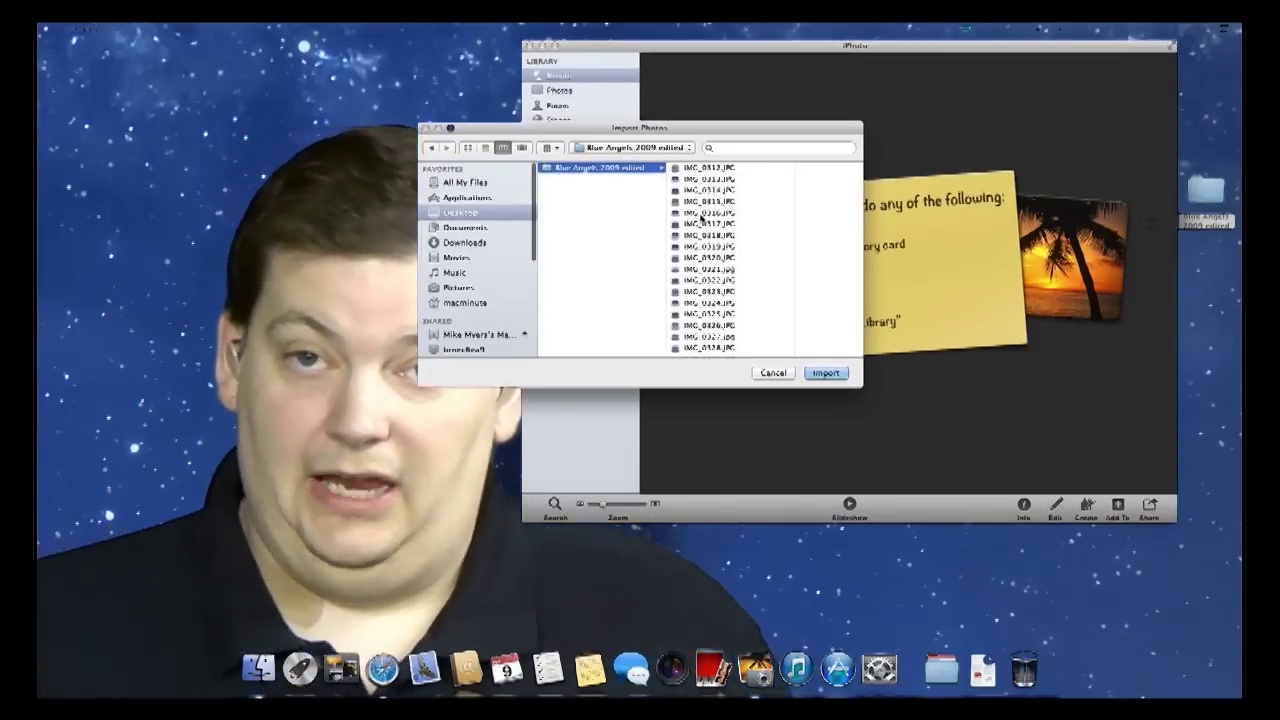
{"action": "left_click", "coordinate": [783, 372]}
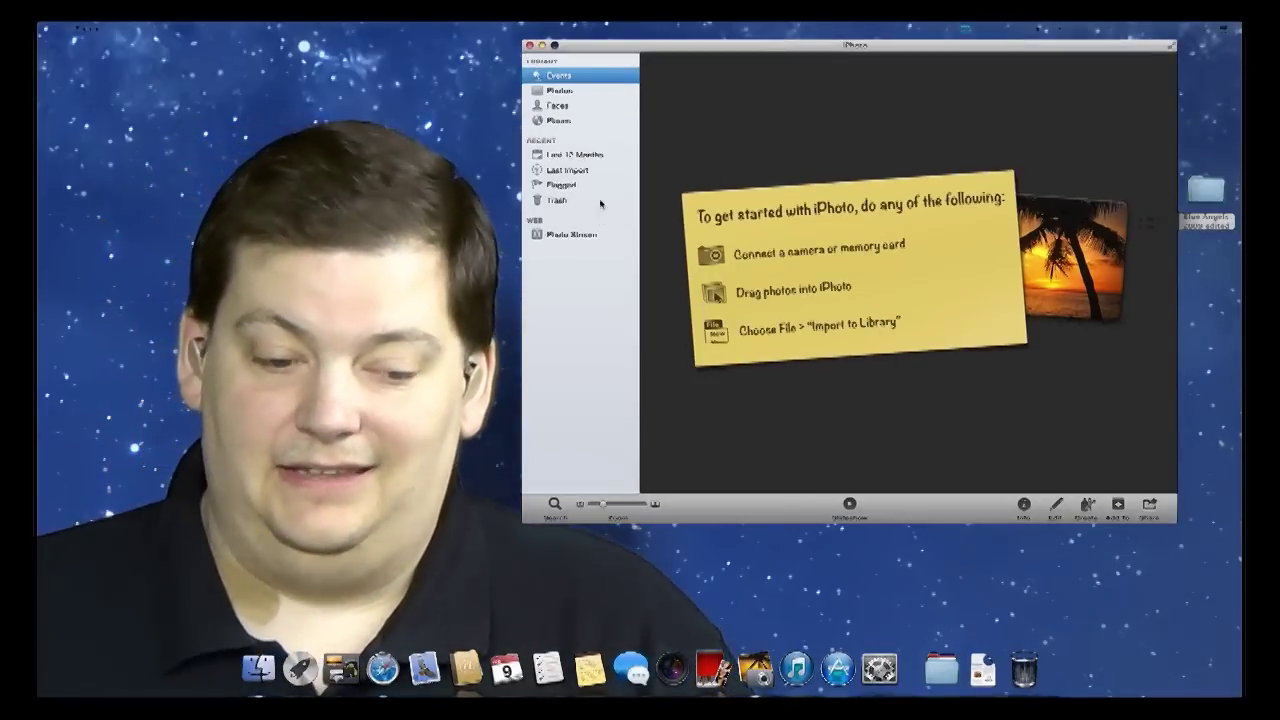
Step: Drag the Blue Angels 2009 edited folder from the desktop into iPhoto to import it
{"action": "left_click", "coordinate": [118, 29]}
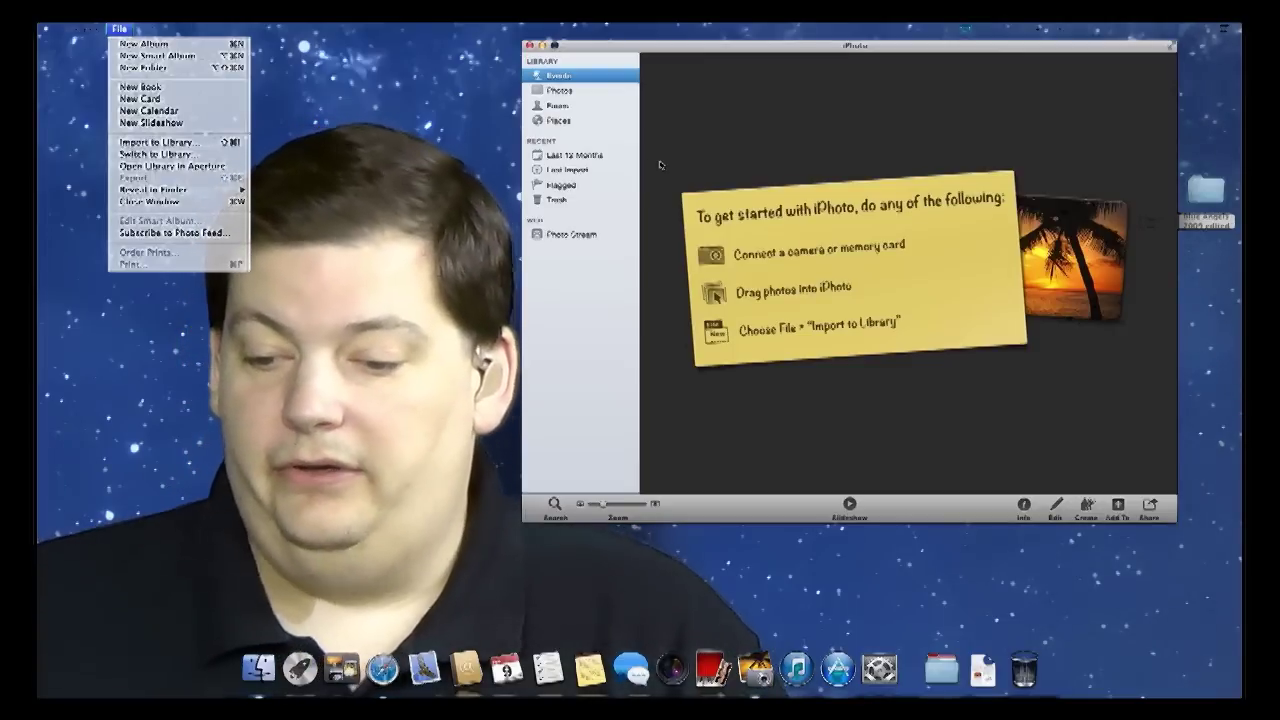
{"action": "left_click", "coordinate": [1205, 190]}
{"action": "left_click_drag", "start_coordinate": [1205, 190], "coordinate": [1028, 176]}
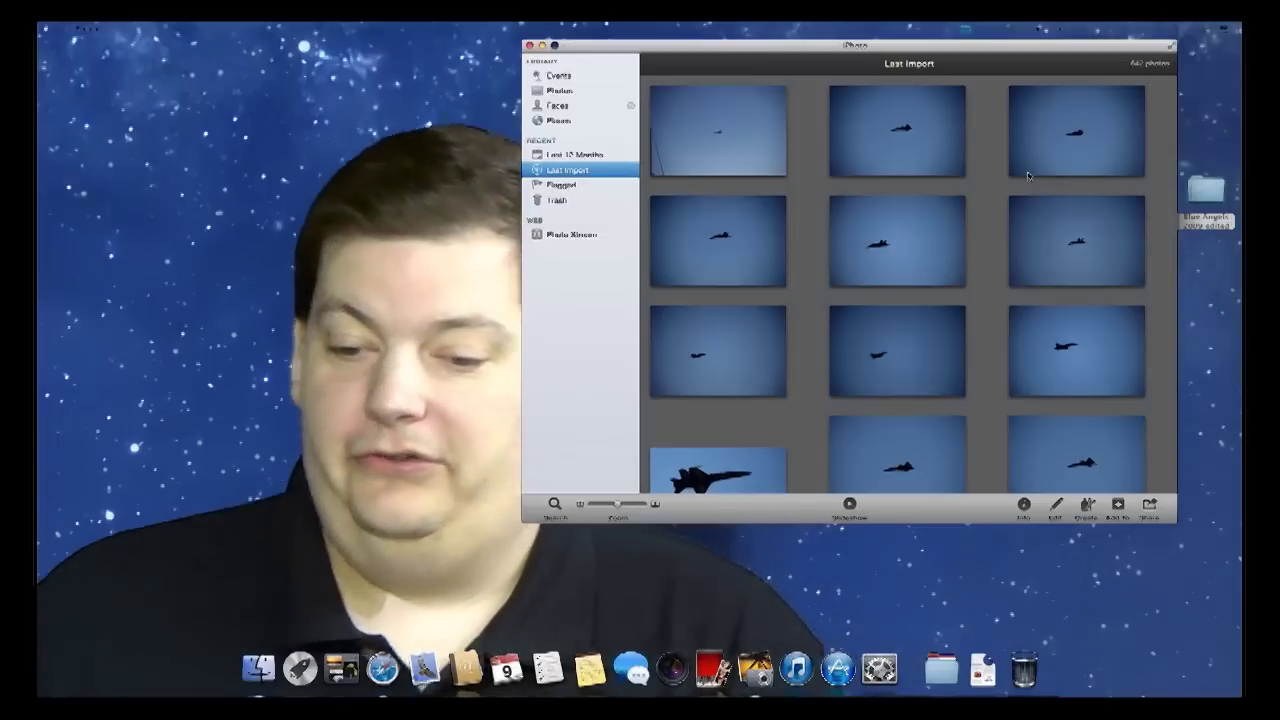
Step: Open the first imported photo full-size and browse the filmstrip to the two-jet photo
{"action": "mouse_move", "coordinate": [1021, 171]}
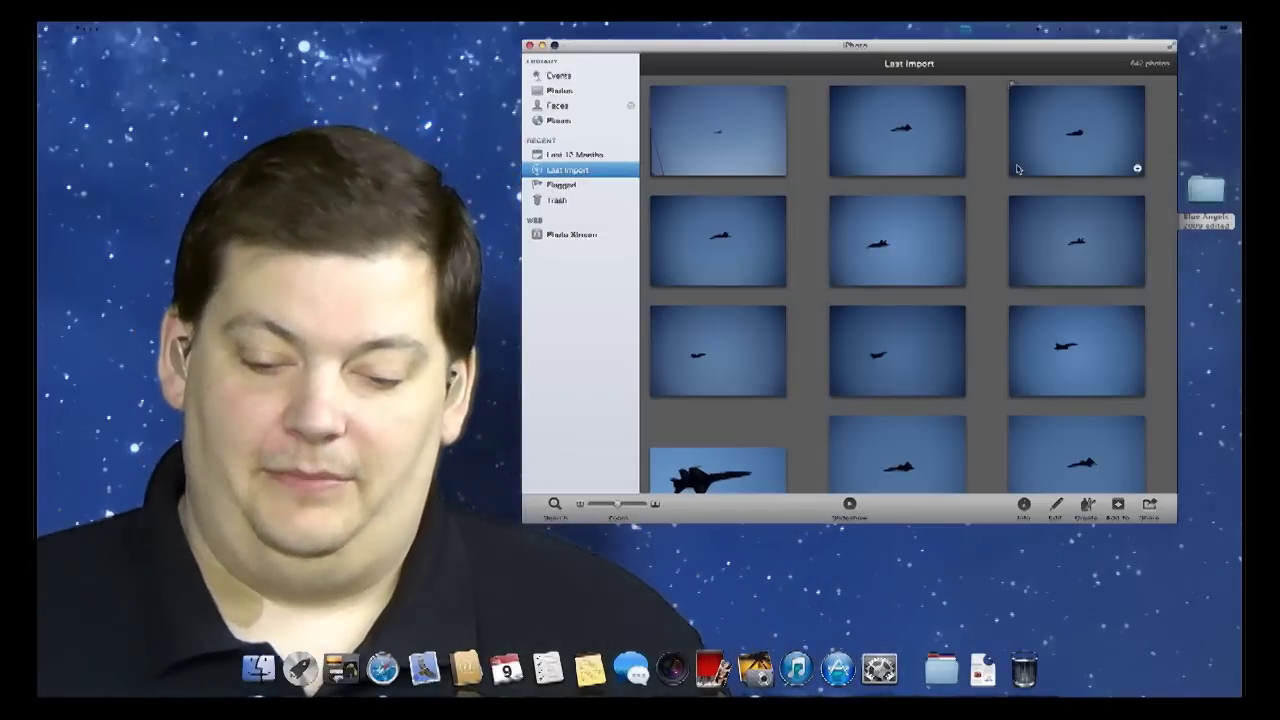
{"action": "mouse_move", "coordinate": [945, 168]}
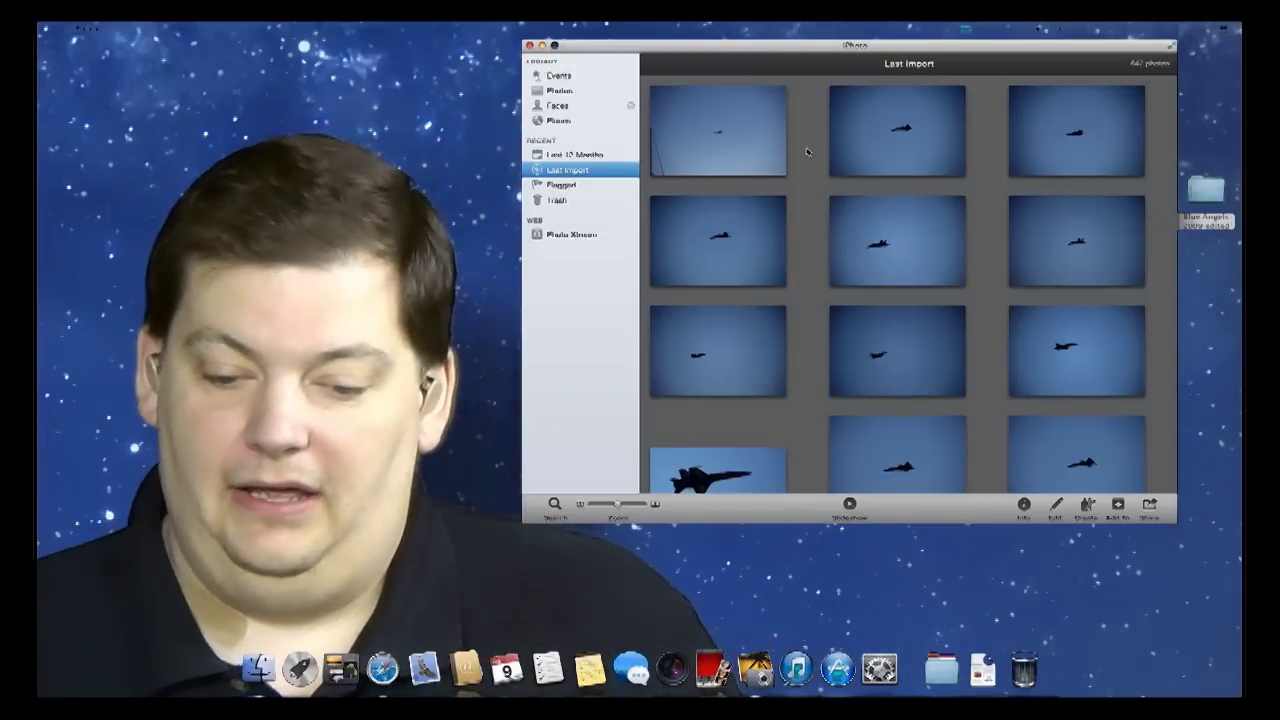
{"action": "scroll", "coordinate": [807, 151], "scroll_direction": "down", "scroll_amount": 3}
{"action": "double_click", "coordinate": [765, 161]}
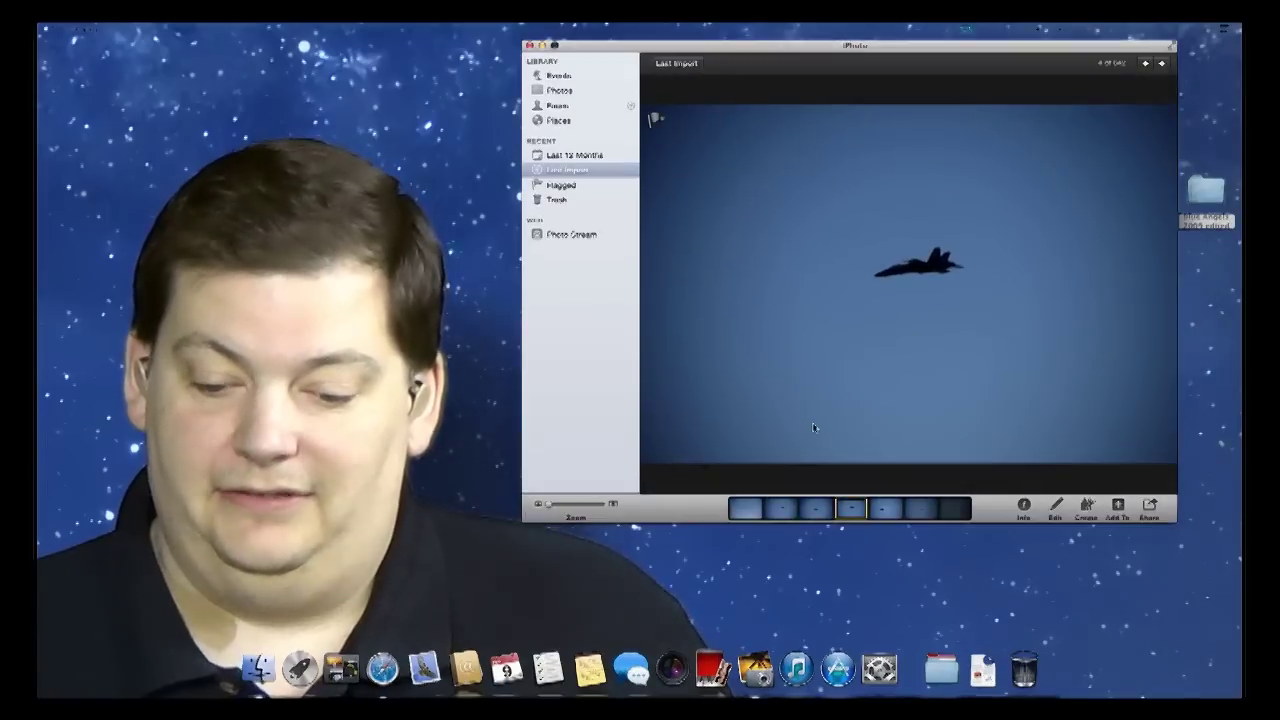
{"action": "mouse_move", "coordinate": [880, 508]}
{"action": "scroll", "coordinate": [875, 503], "scroll_direction": "down", "scroll_amount": 5}
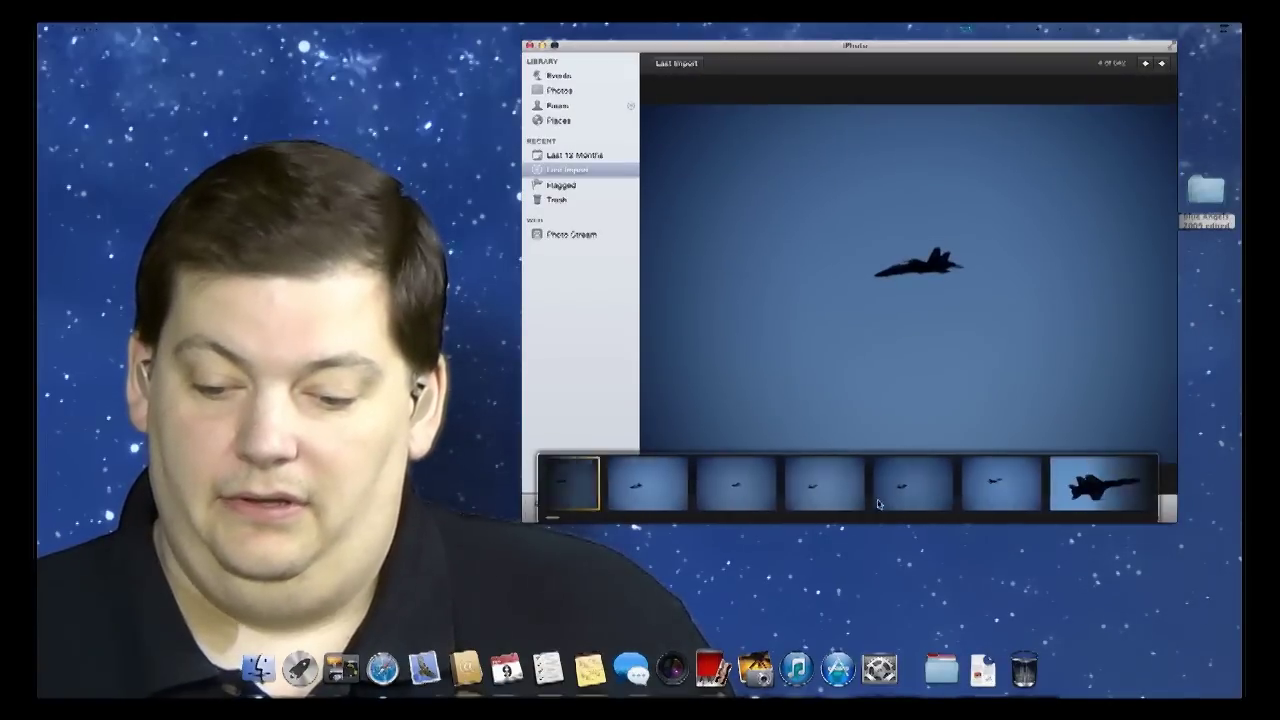
{"action": "left_click", "coordinate": [878, 490]}
{"action": "scroll", "coordinate": [878, 503], "scroll_direction": "down", "scroll_amount": 10}
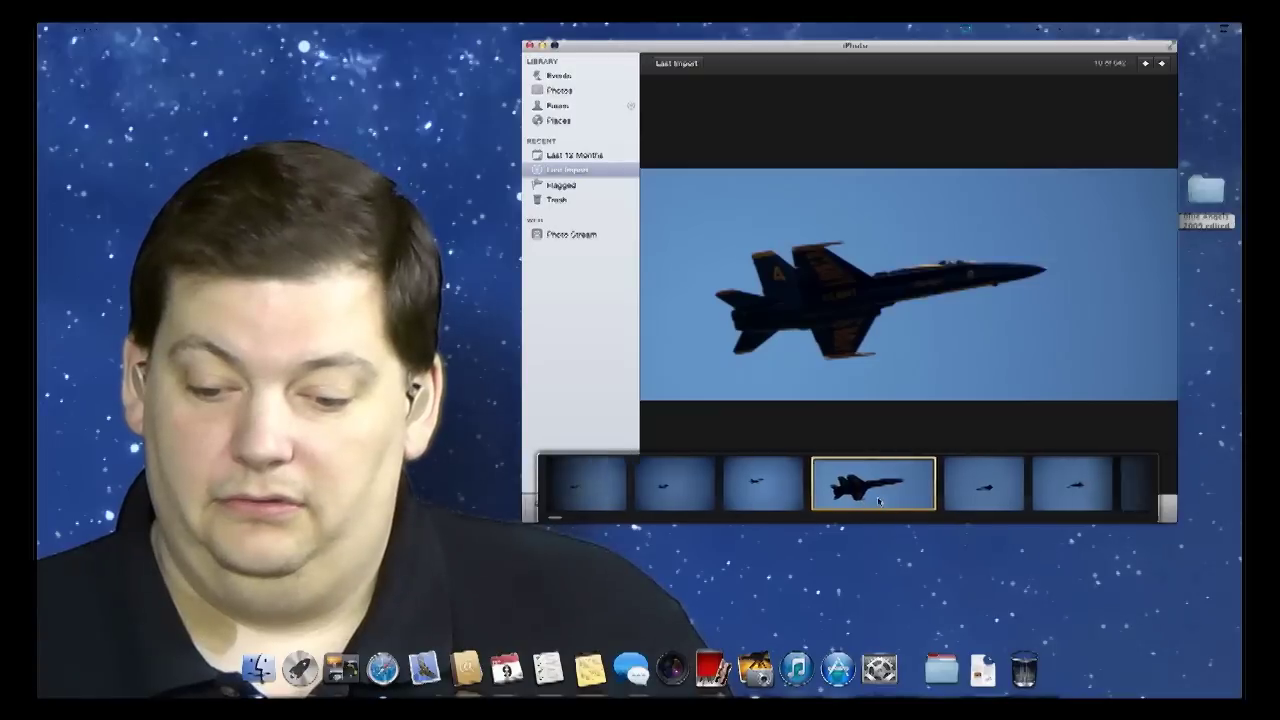
{"action": "left_click", "coordinate": [936, 486]}
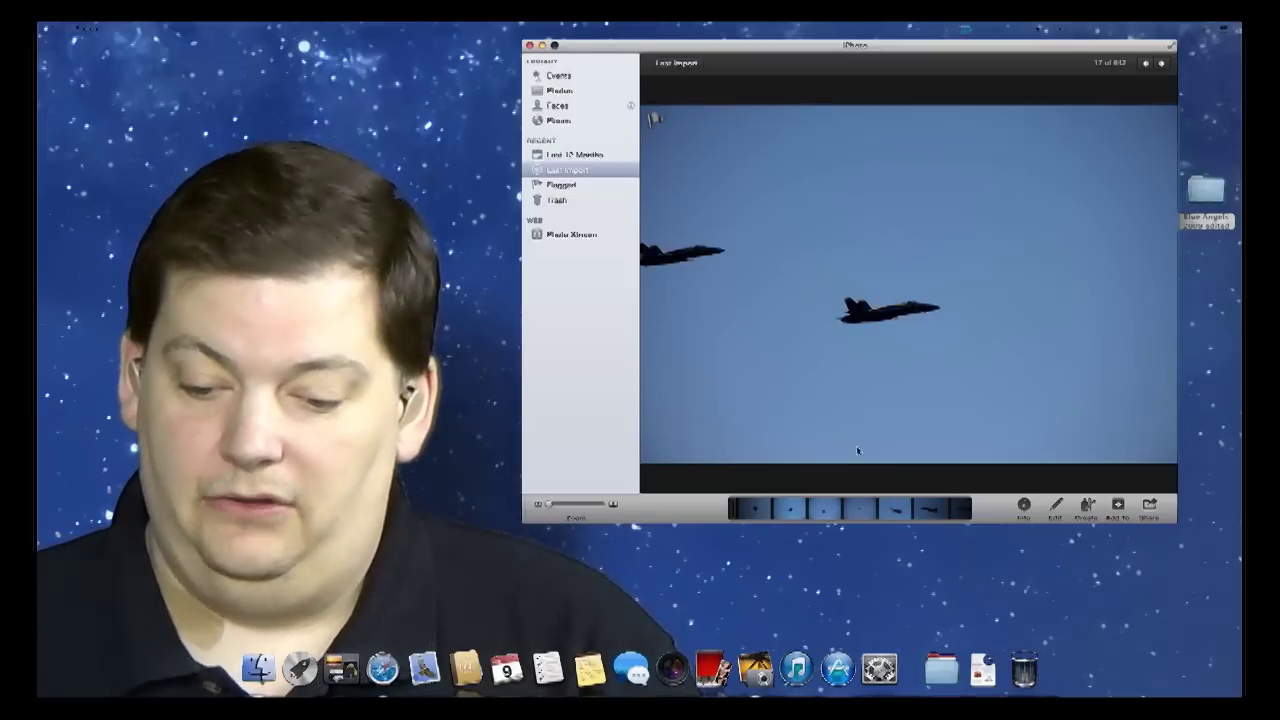
Step: Try Enhance, revert the two-jet photo to original, open Retouch, then show its Info details
{"action": "left_click", "coordinate": [1055, 508]}
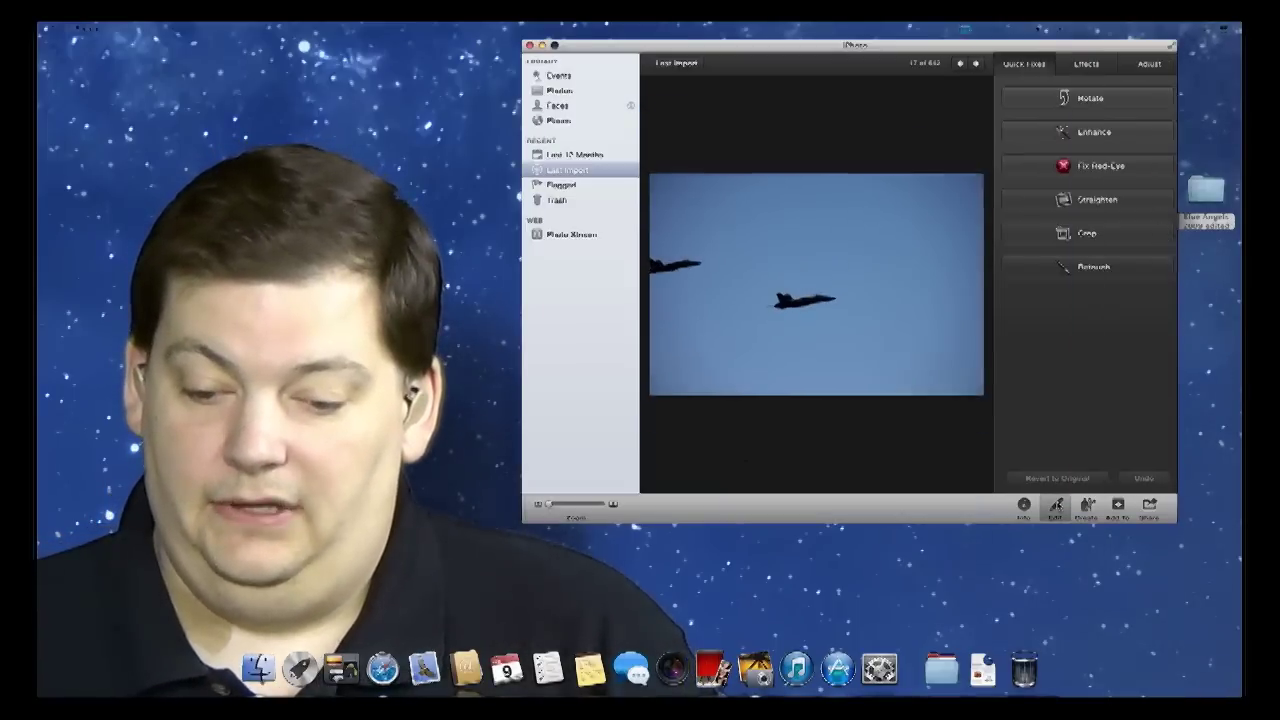
{"action": "left_click", "coordinate": [1087, 132]}
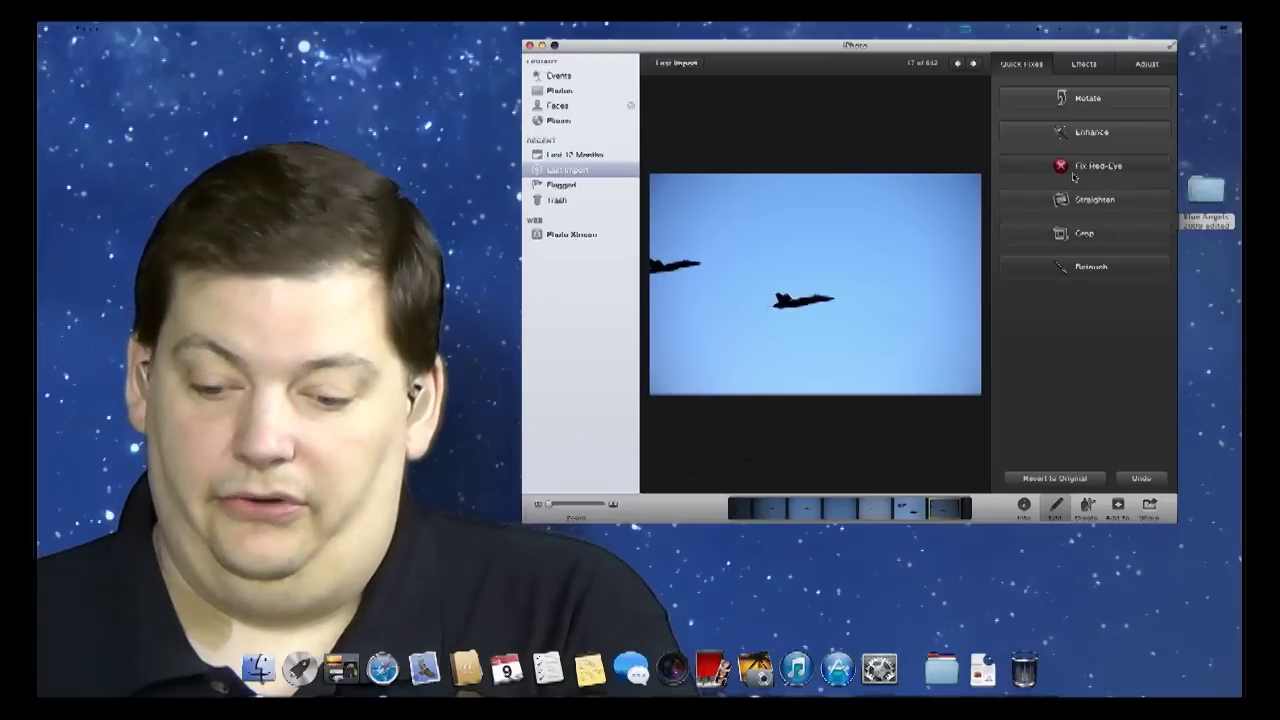
{"action": "left_click", "coordinate": [1062, 476]}
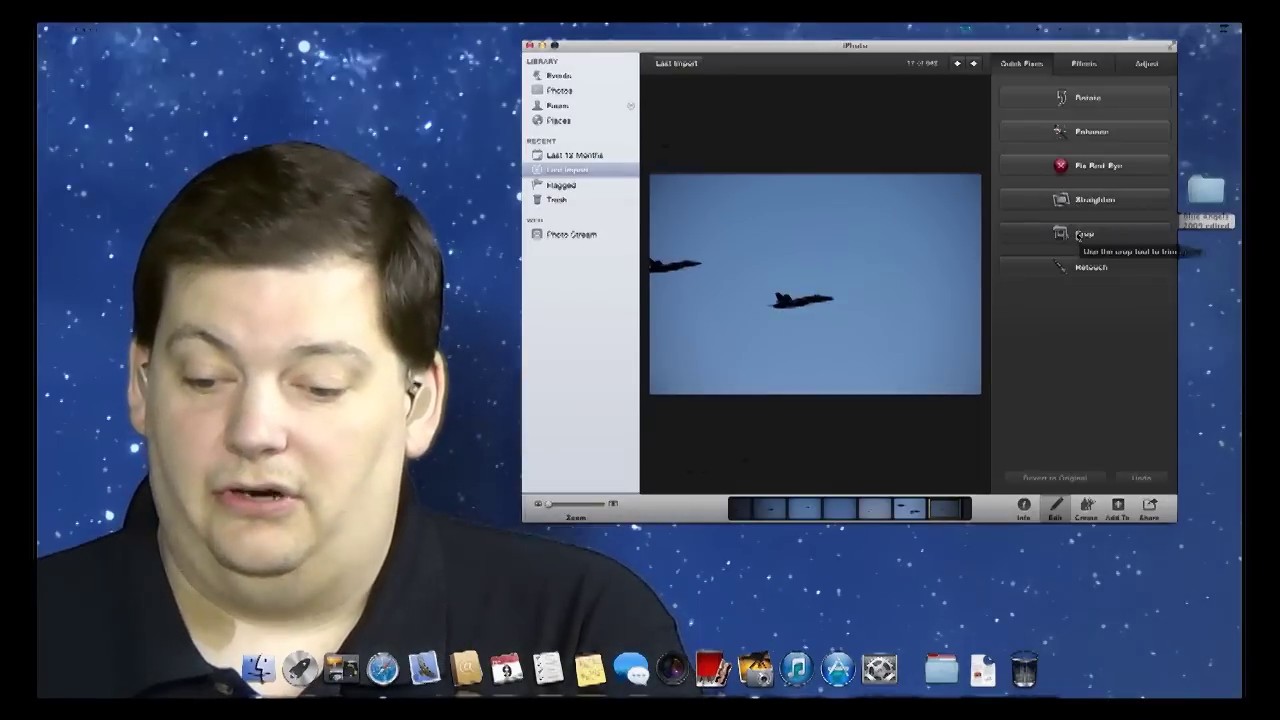
{"action": "left_click", "coordinate": [1087, 268]}
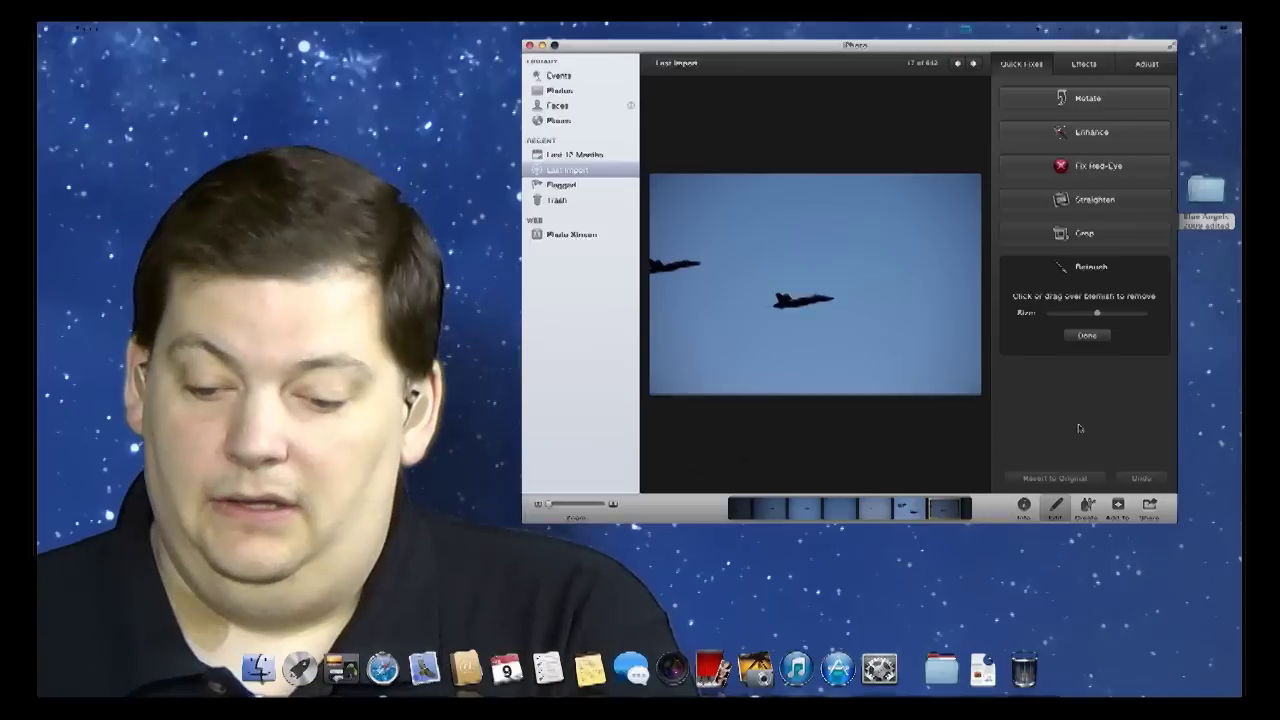
{"action": "left_click", "coordinate": [1026, 505]}
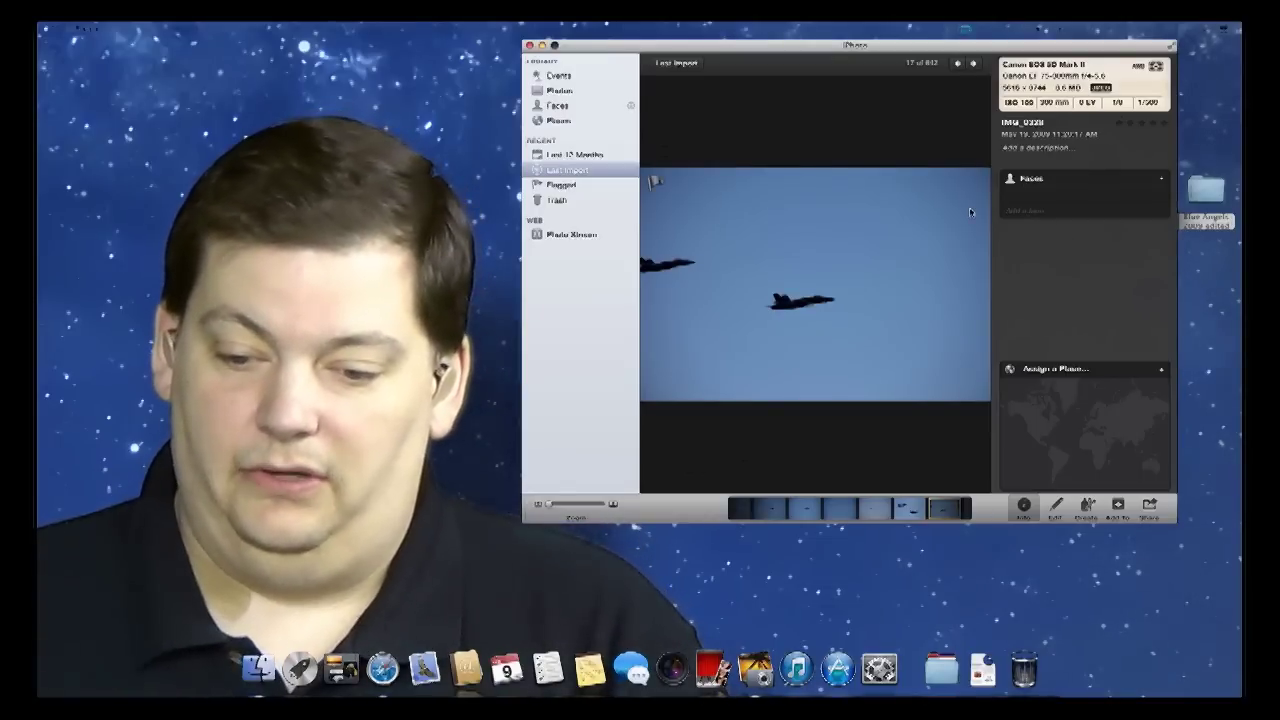
Step: Hide the Info panel so the two-jet photo fills the window
{"action": "left_click", "coordinate": [1021, 518]}
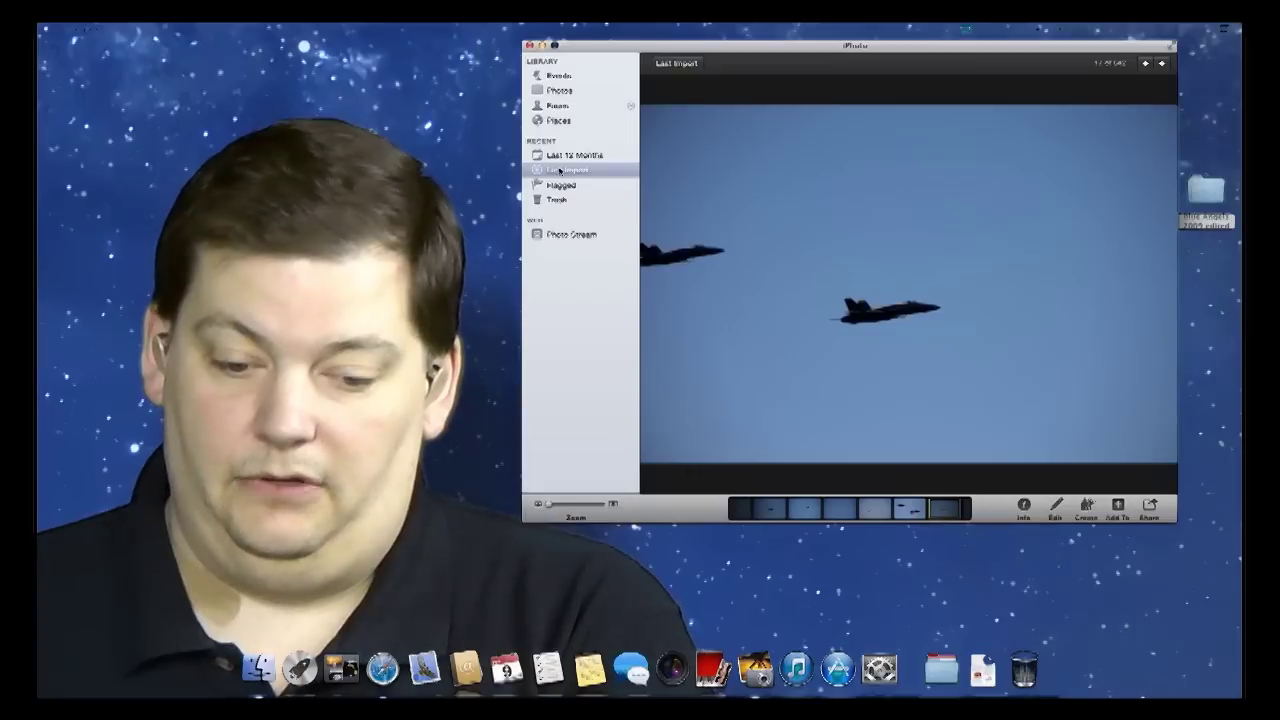
Step: Return to the Last Import grid with larger thumbnails, glancing at the Create project options
{"action": "left_click", "coordinate": [560, 170]}
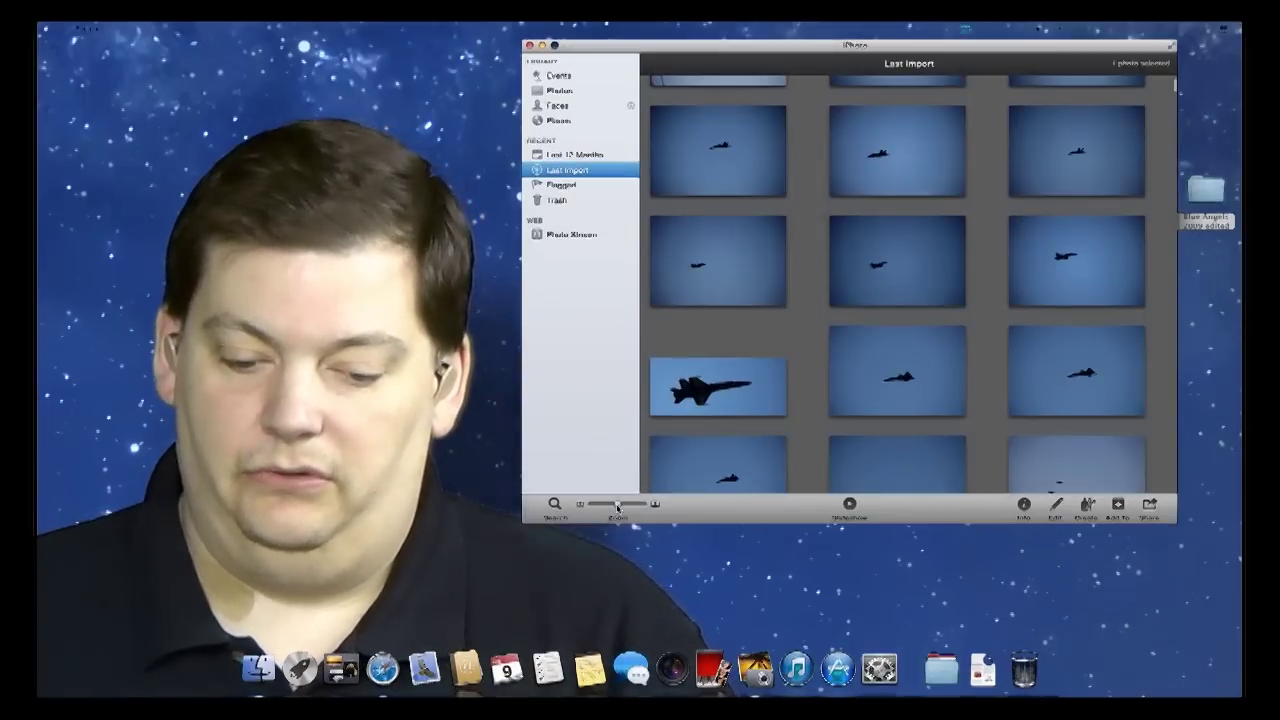
{"action": "mouse_move", "coordinate": [617, 507]}
{"action": "left_mouse_down"}
{"action": "mouse_move", "coordinate": [647, 505]}
{"action": "mouse_move", "coordinate": [617, 509]}
{"action": "left_mouse_up"}
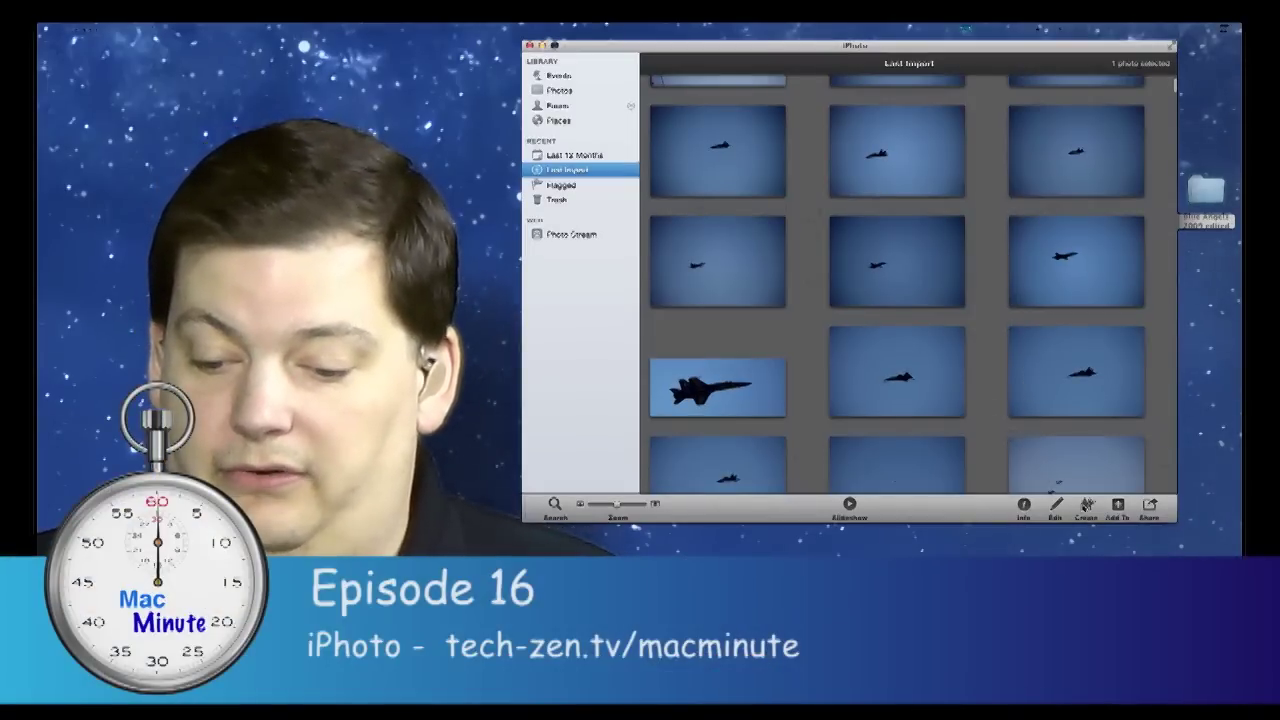
{"action": "left_click", "coordinate": [1087, 507]}
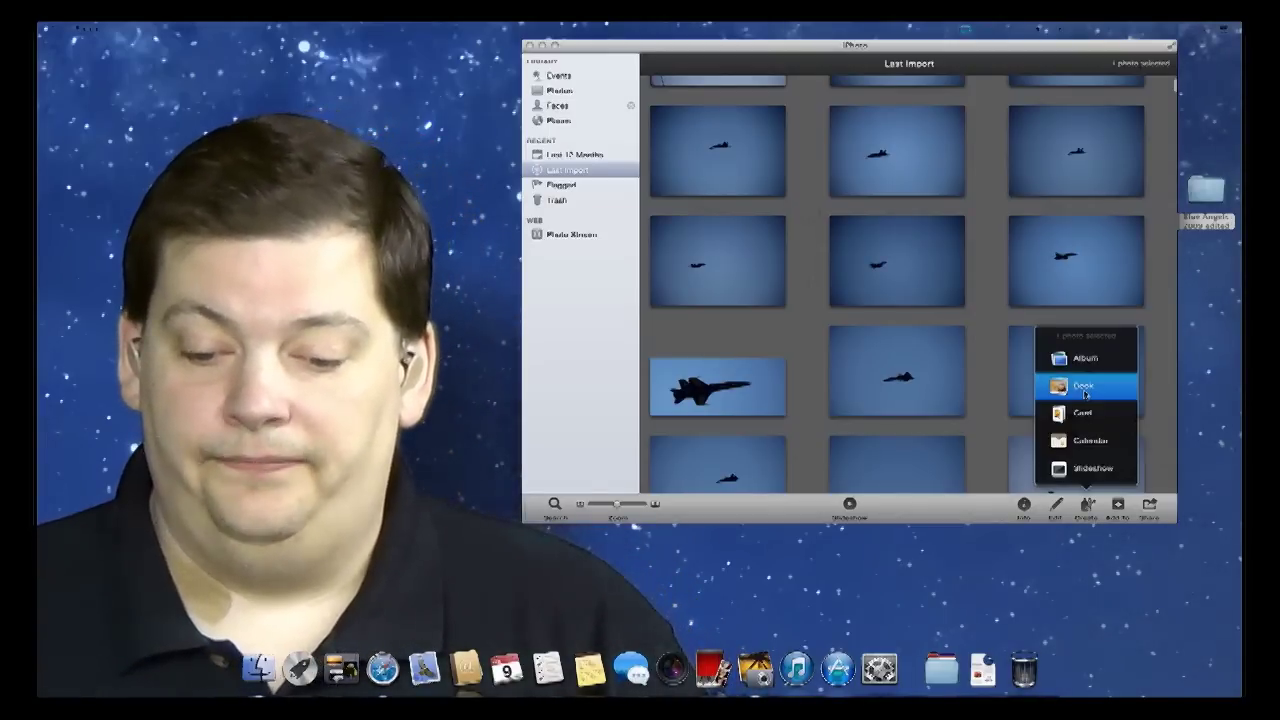
{"action": "left_click", "coordinate": [595, 279]}
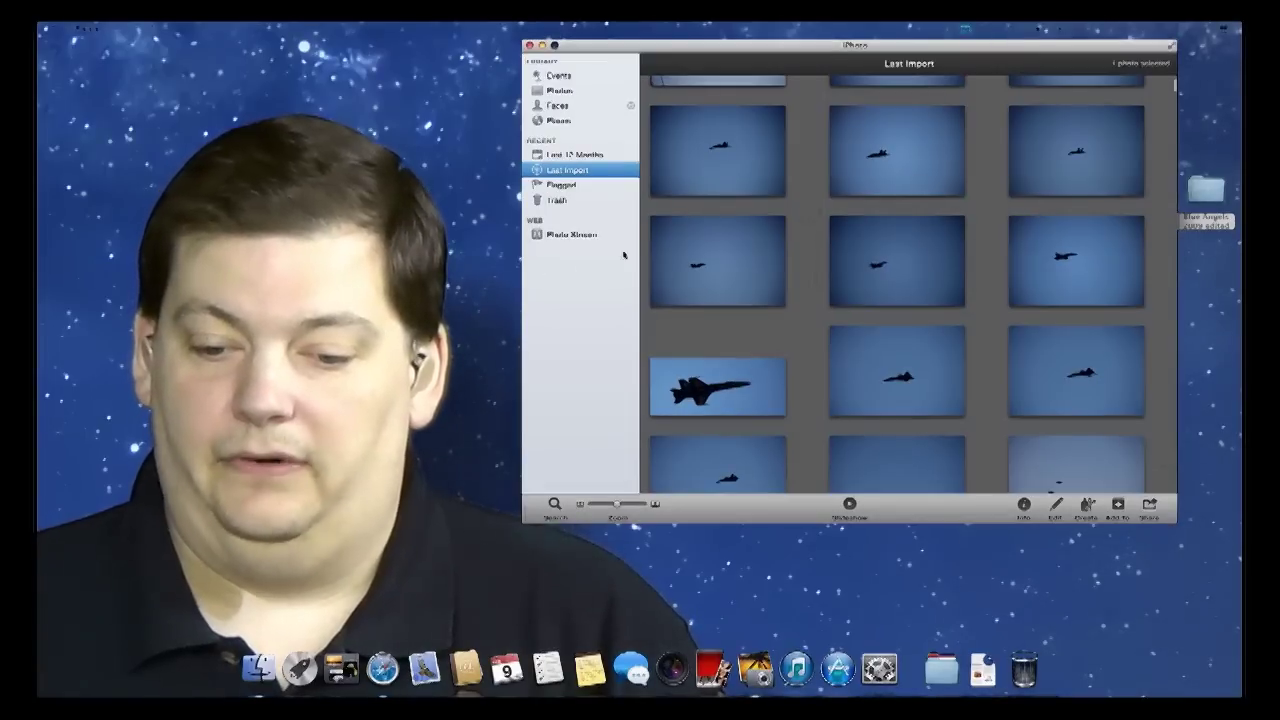
Step: Select all the photos in Last Import with Cmd+A
{"action": "left_click", "coordinate": [749, 187]}
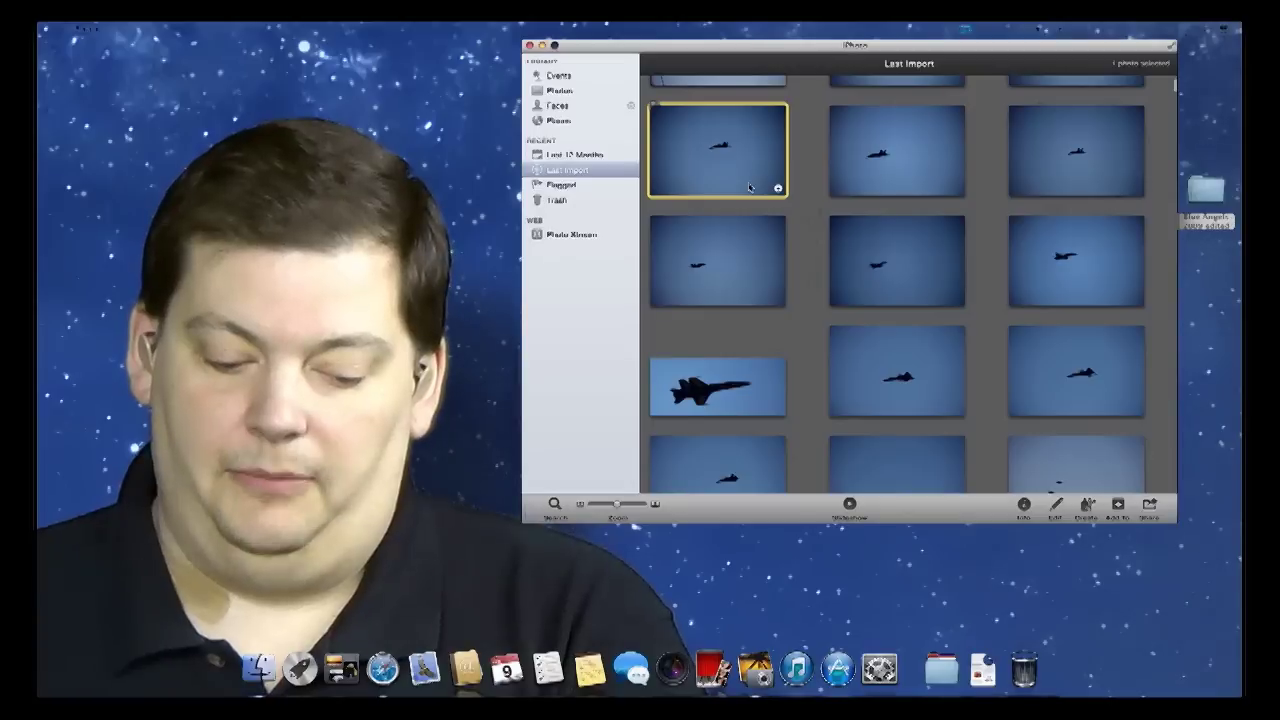
{"action": "key", "text": "super+a"}
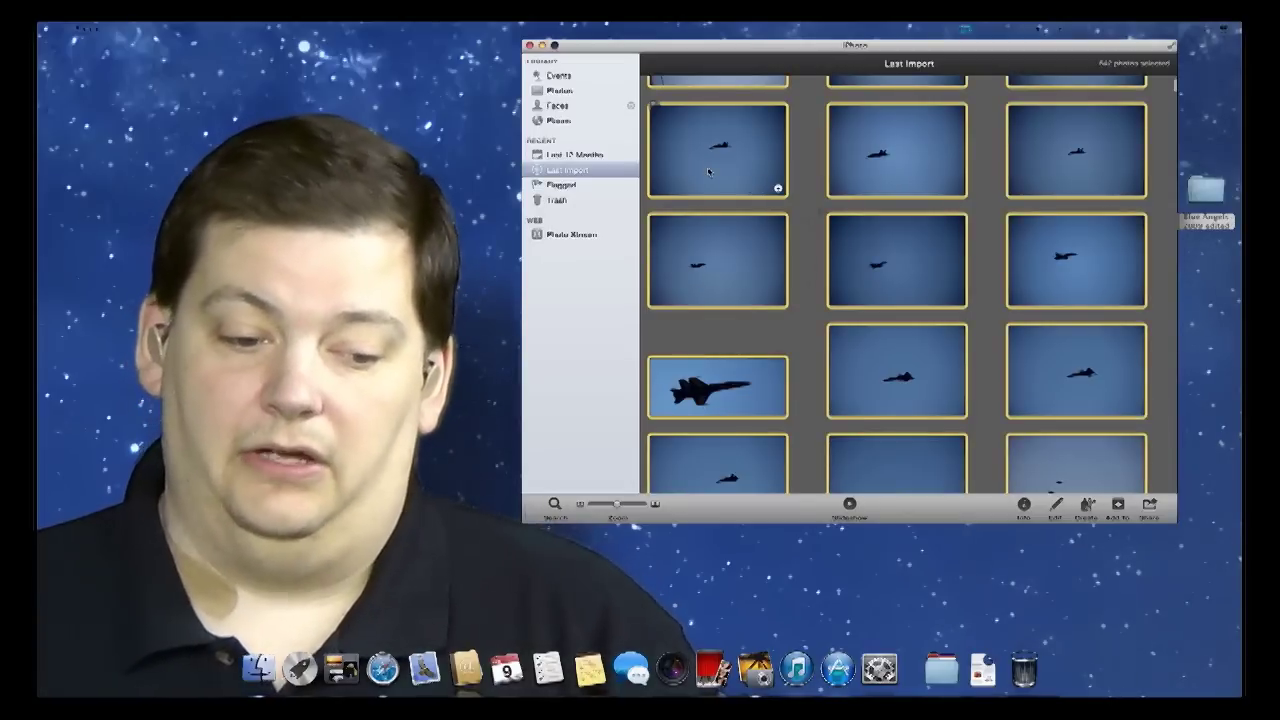
{"action": "left_click", "coordinate": [147, 28]}
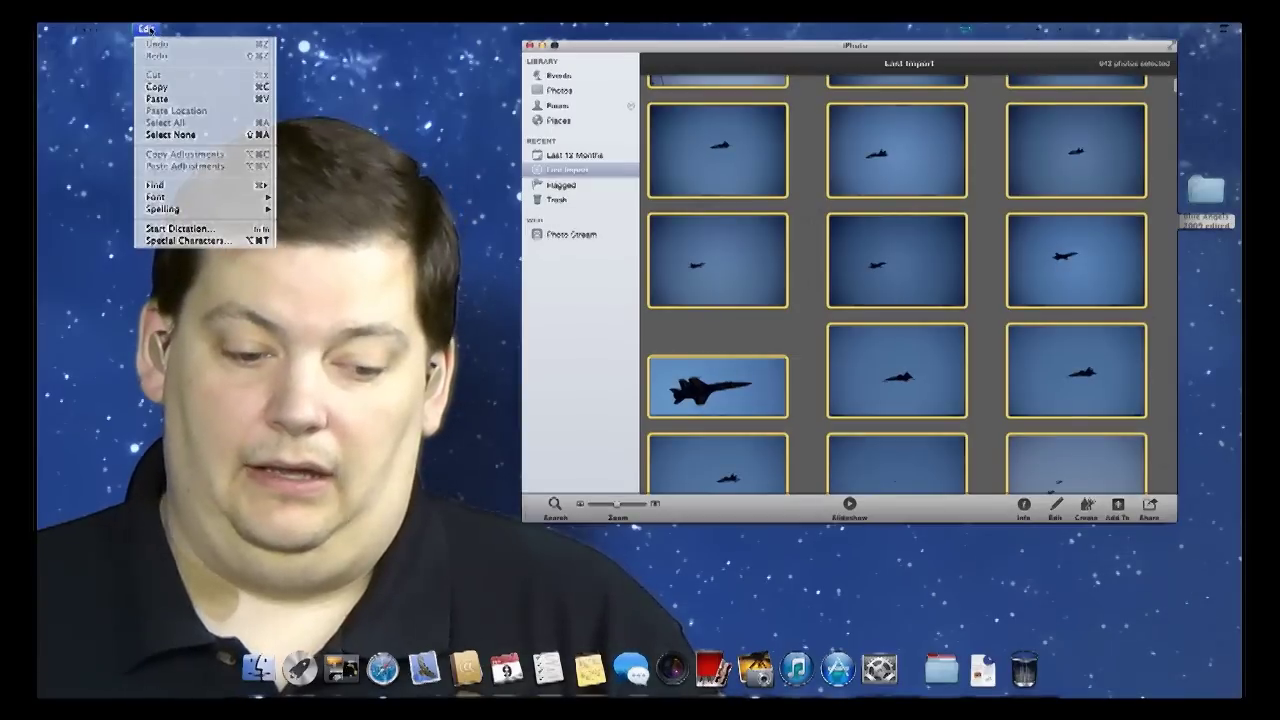
Step: Deselect and then reselect all the imported photos from the Edit menu
{"action": "left_click", "coordinate": [180, 134]}
{"action": "left_click", "coordinate": [147, 28]}
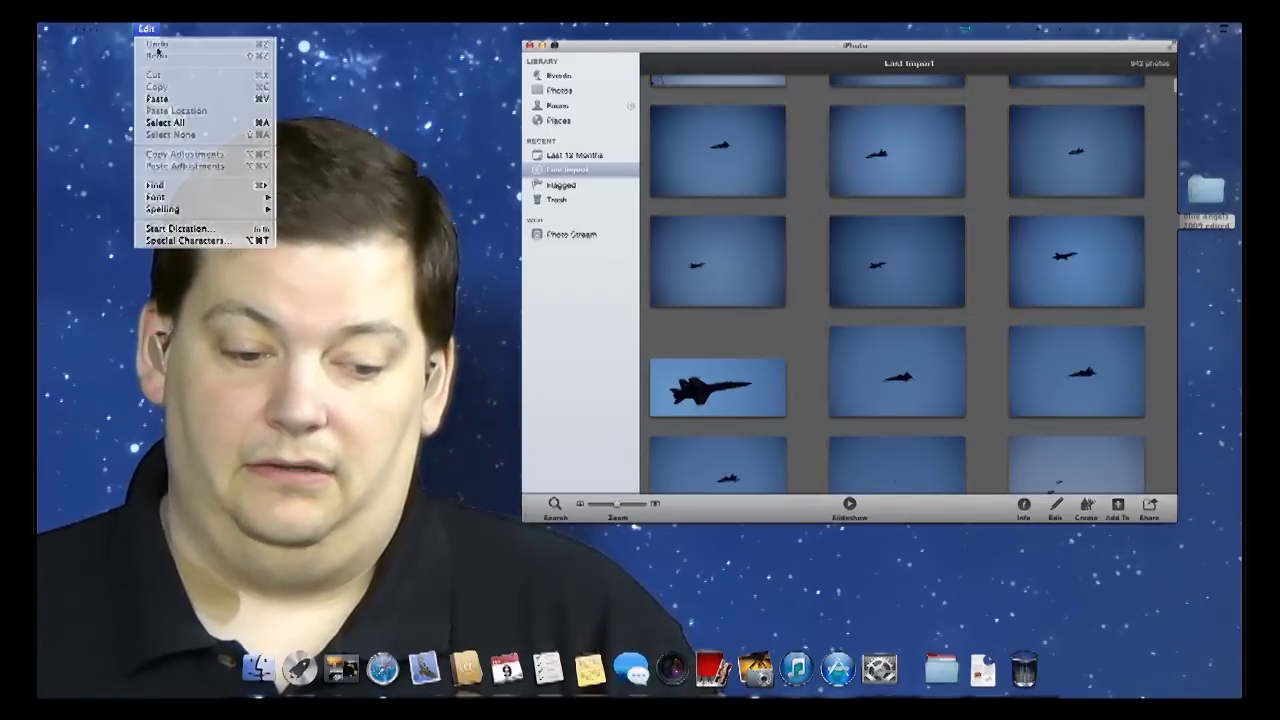
{"action": "left_click", "coordinate": [172, 121]}
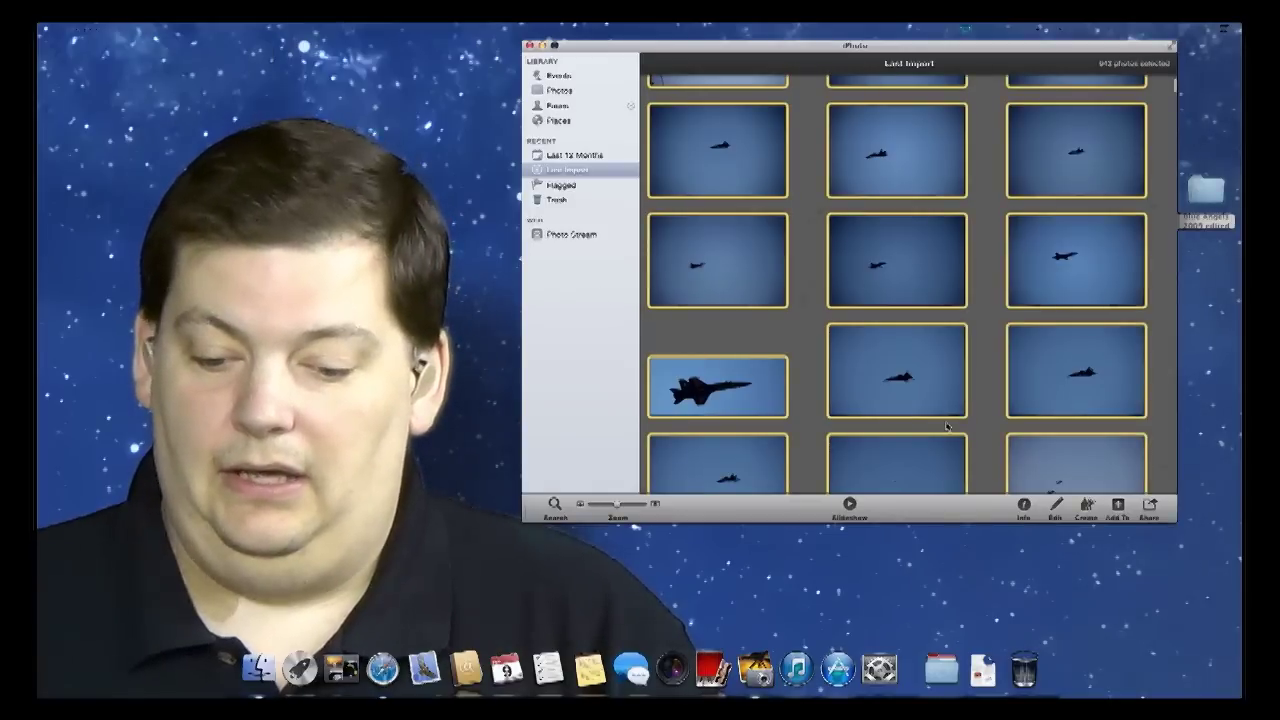
Step: Add the selected photos to a new album named 'Blue Angels', then view Events
{"action": "left_click", "coordinate": [1120, 509]}
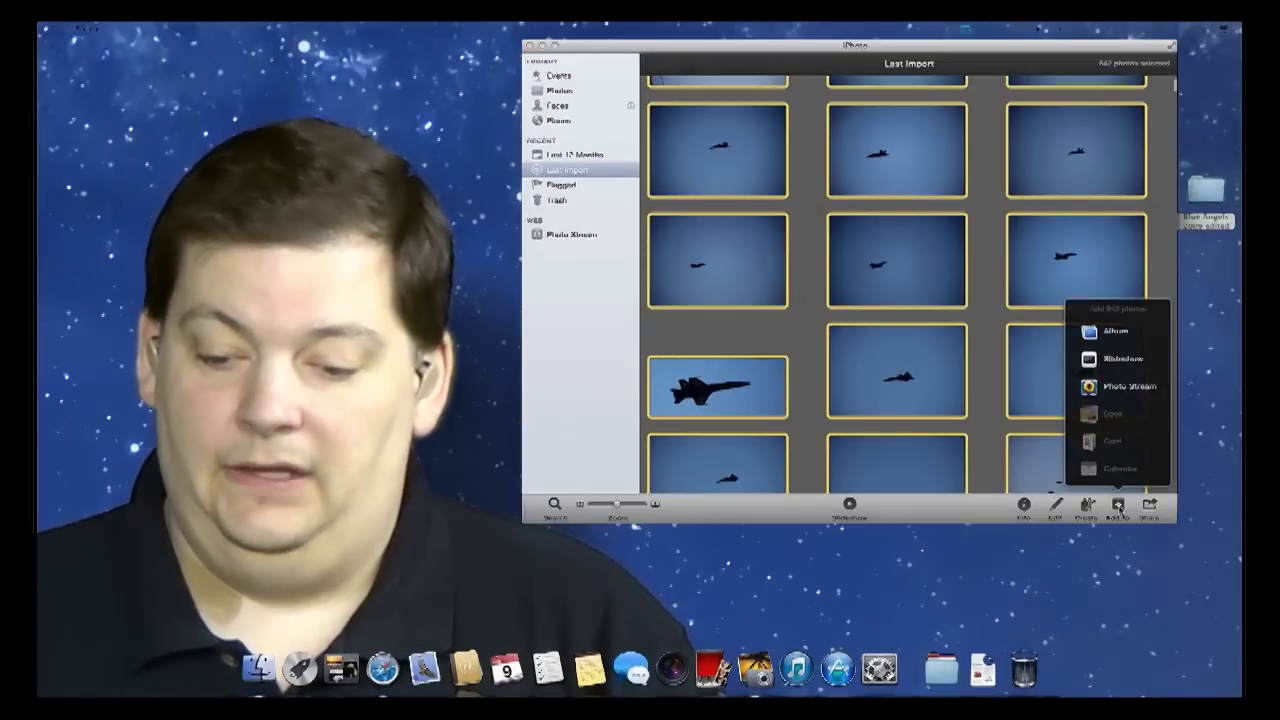
{"action": "left_click", "coordinate": [1115, 340]}
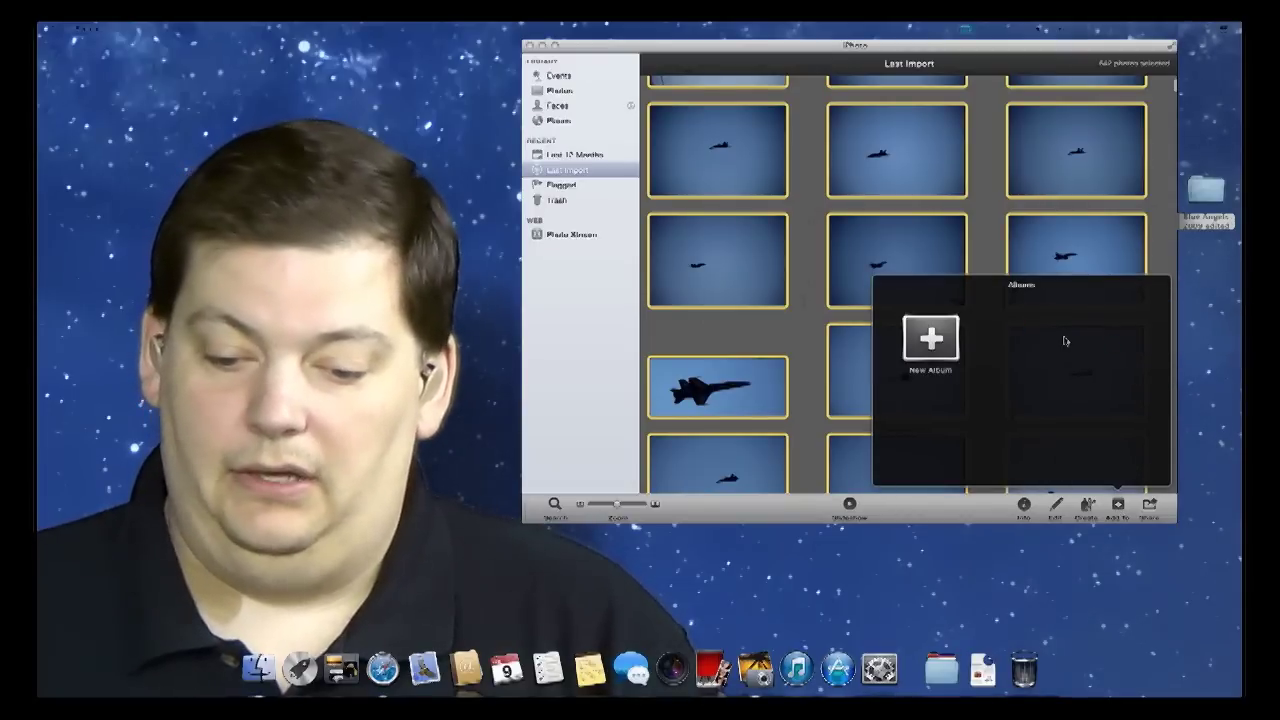
{"action": "left_click", "coordinate": [932, 340]}
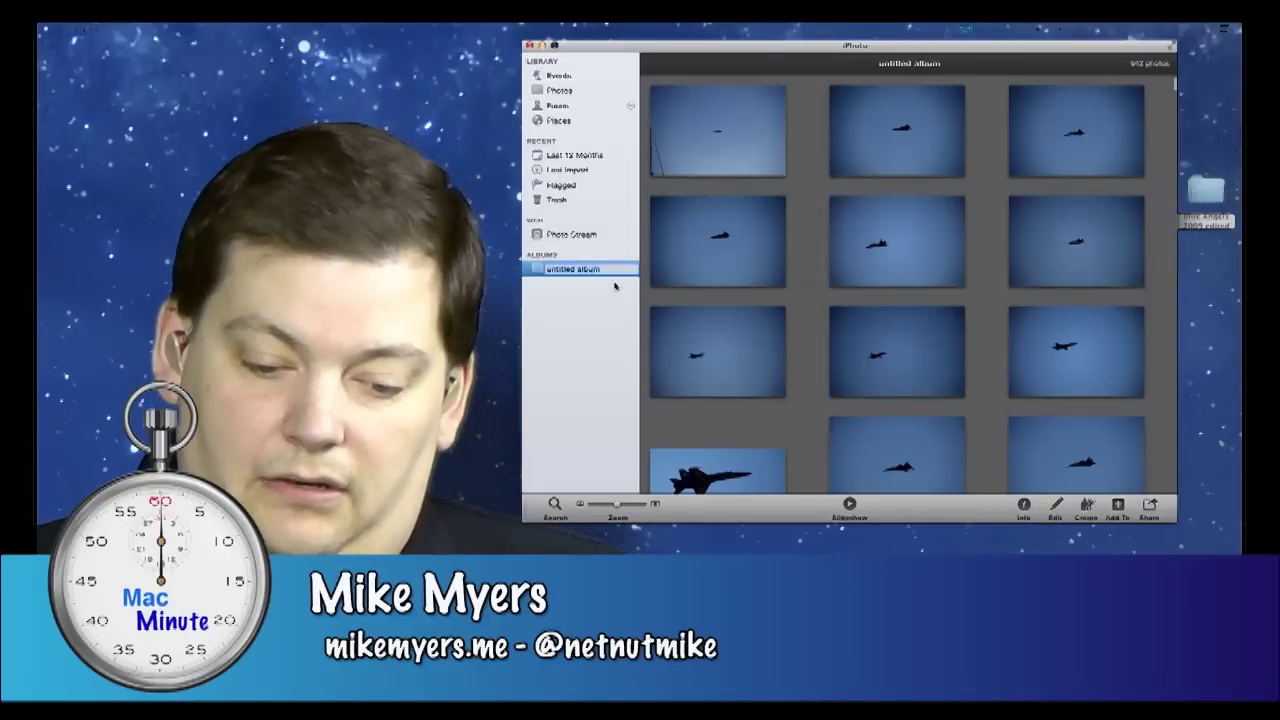
{"action": "type", "text": "B"}
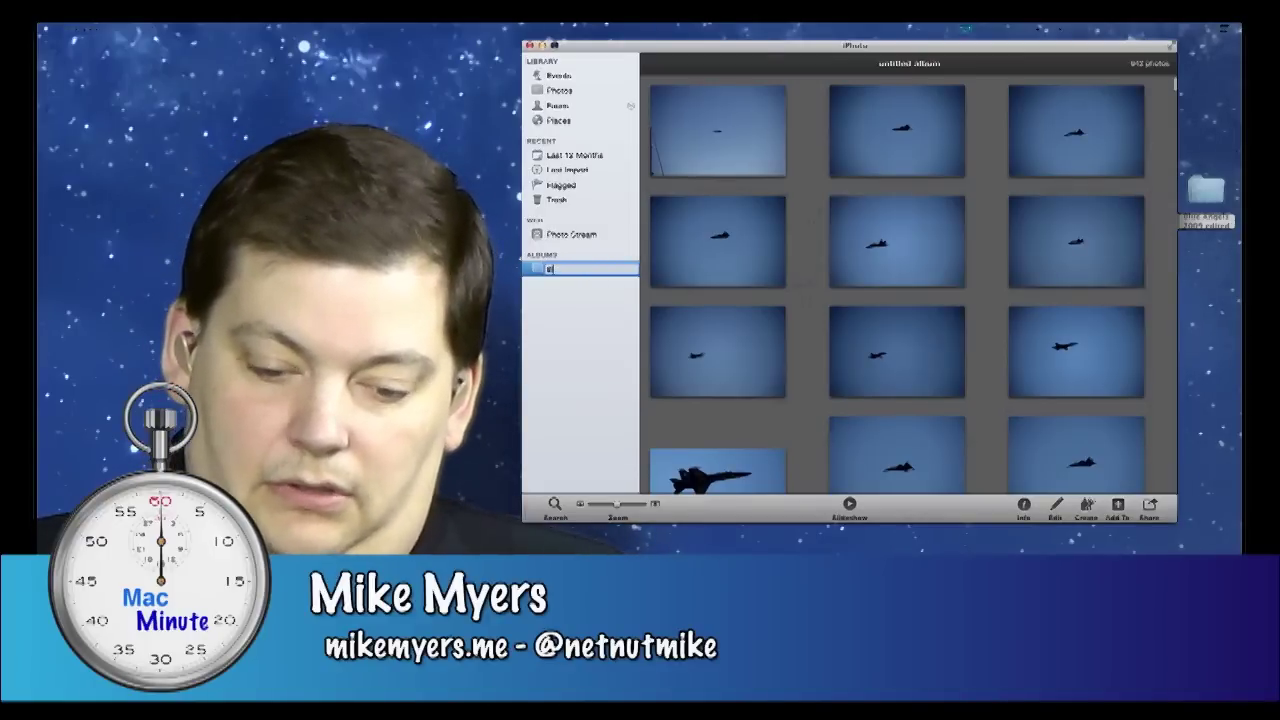
{"action": "type", "text": "lue Angels"}
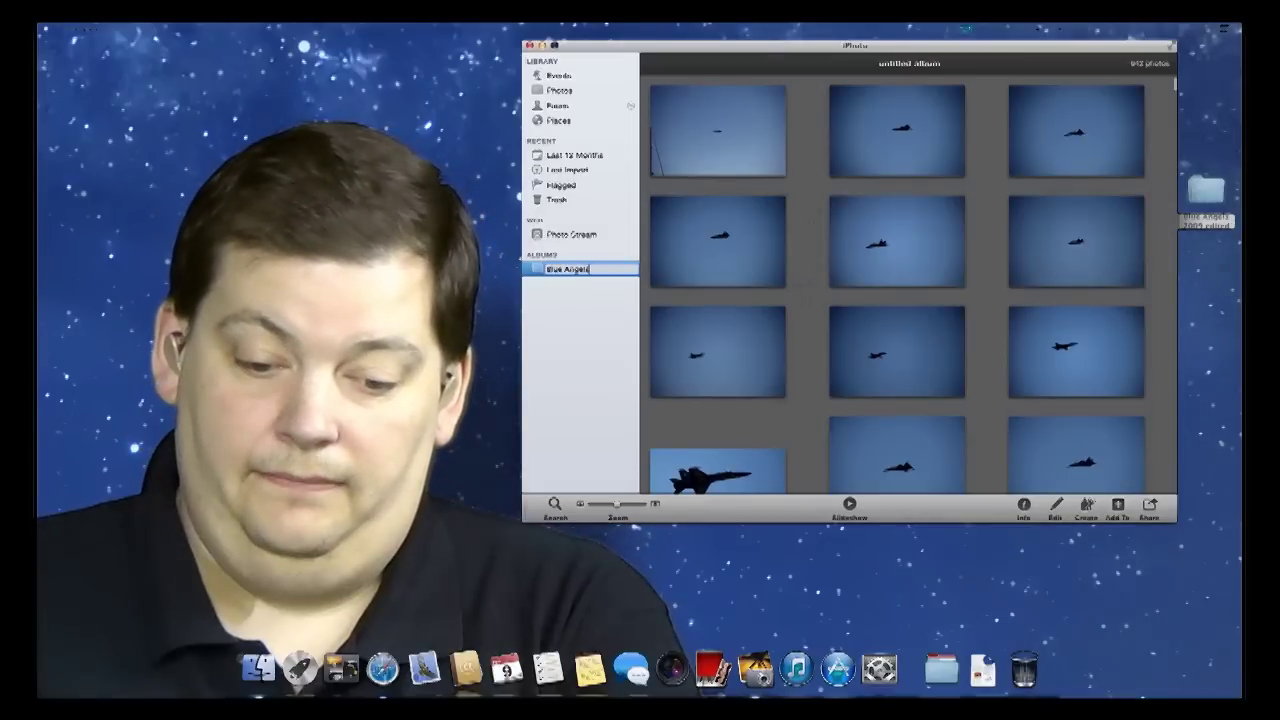
{"action": "key", "text": "Return"}
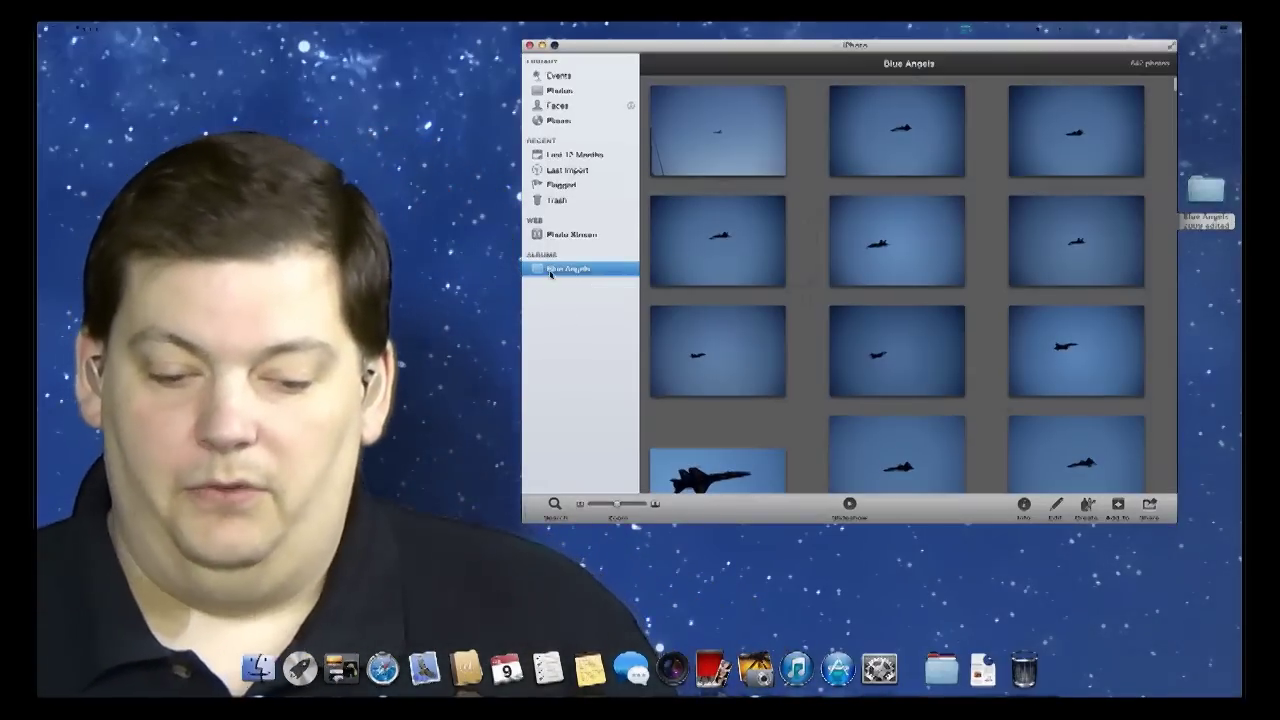
{"action": "mouse_move", "coordinate": [555, 258]}
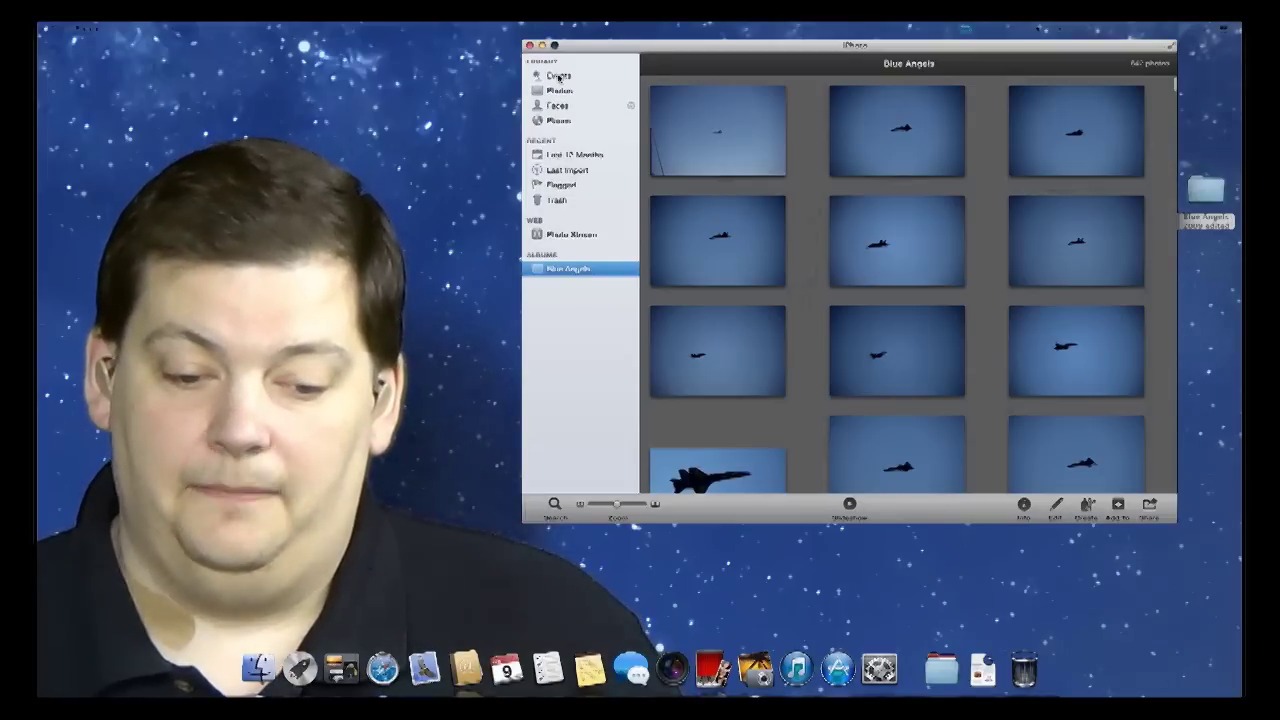
{"action": "left_click", "coordinate": [559, 77]}
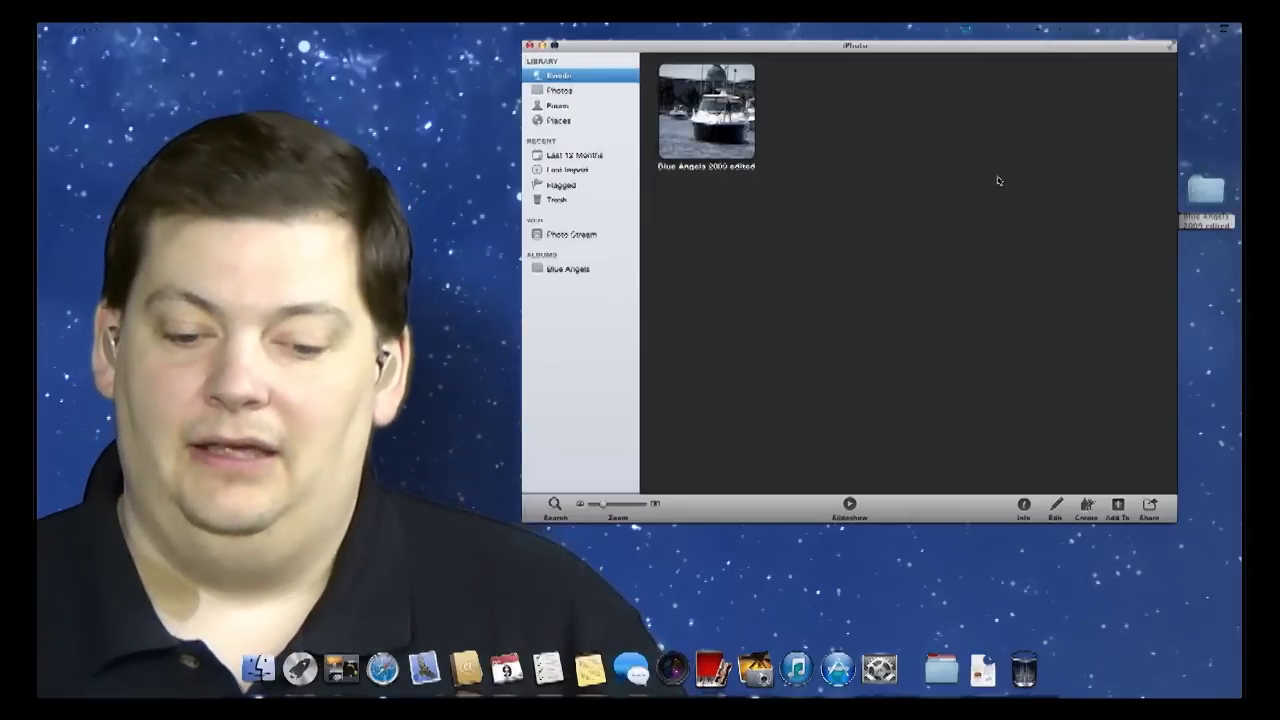
Step: Open the Blue Angels 2009 edited event, select its first six photos, and choose Split Event
{"action": "double_click", "coordinate": [727, 133]}
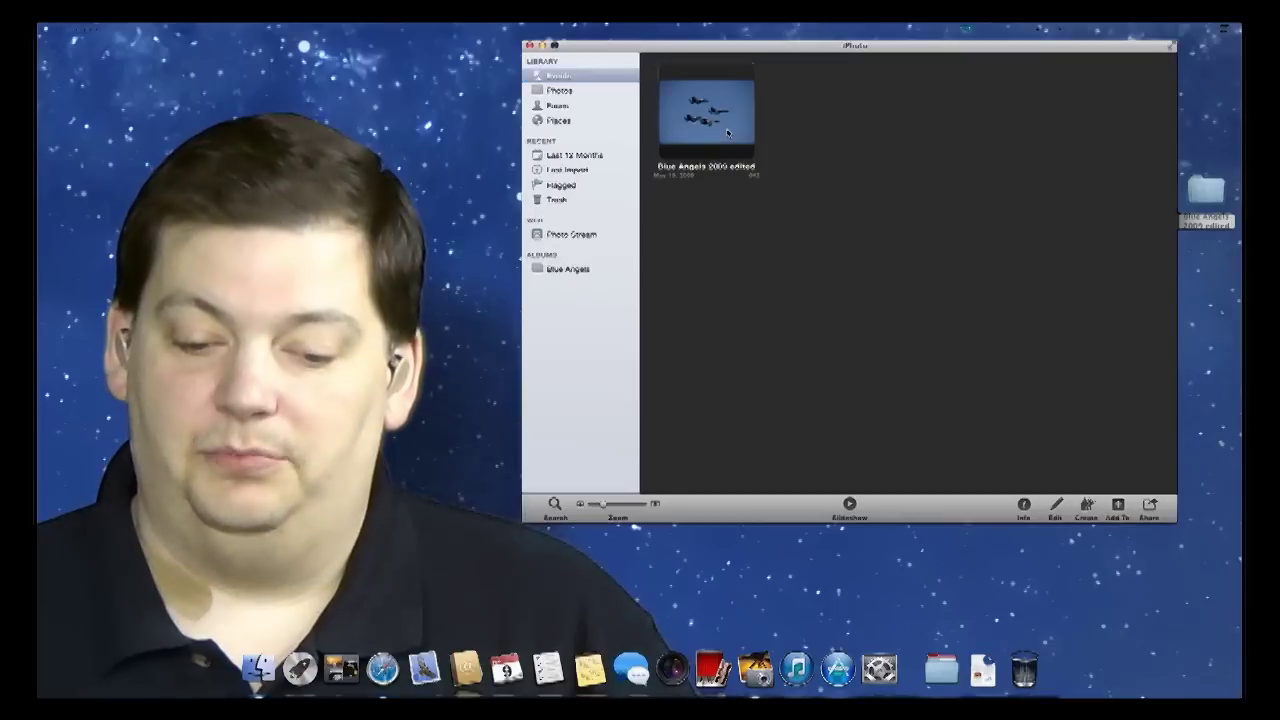
{"action": "left_click", "coordinate": [770, 147]}
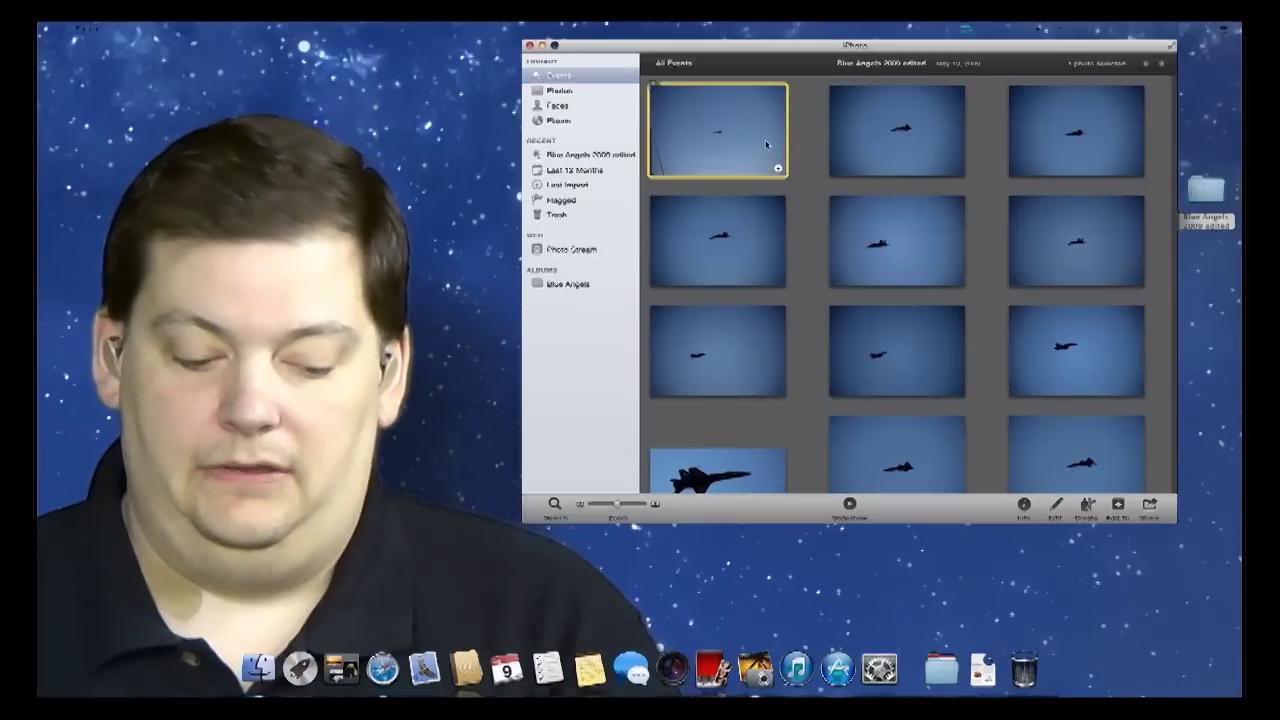
{"action": "left_click", "coordinate": [1057, 229], "text": "shift"}
{"action": "right_click", "coordinate": [1057, 229]}
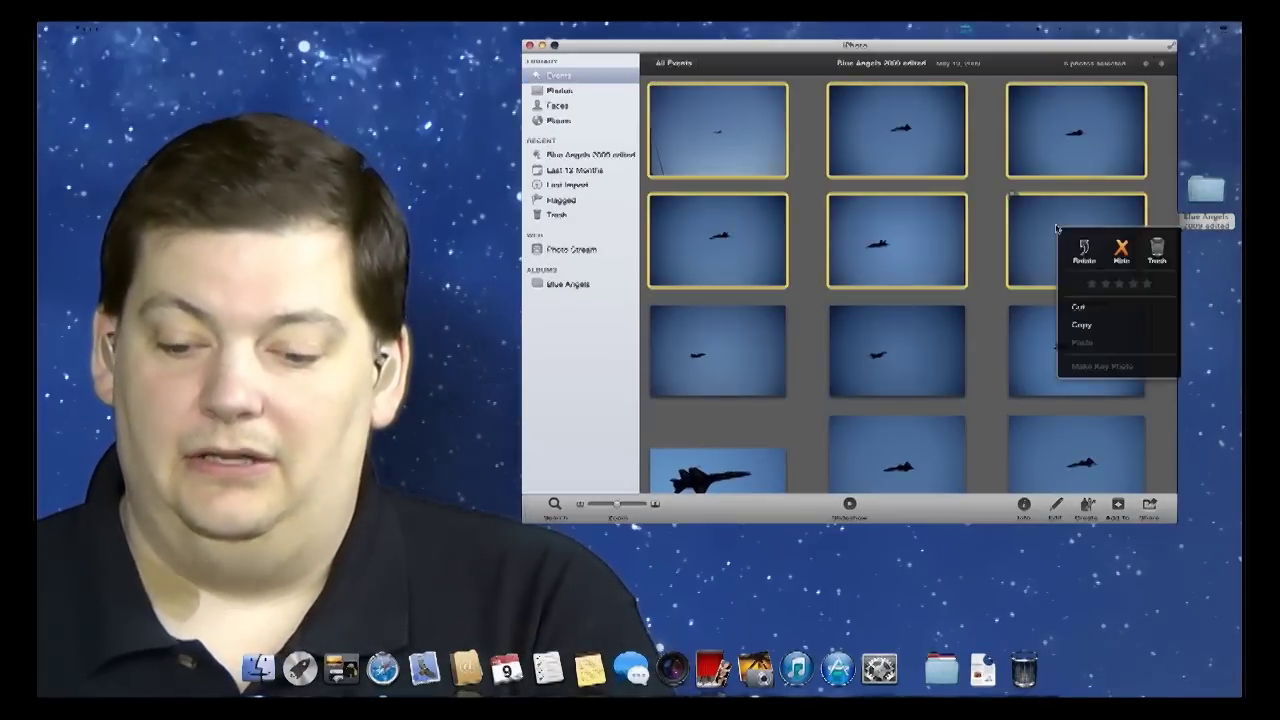
{"action": "left_click", "coordinate": [1048, 230]}
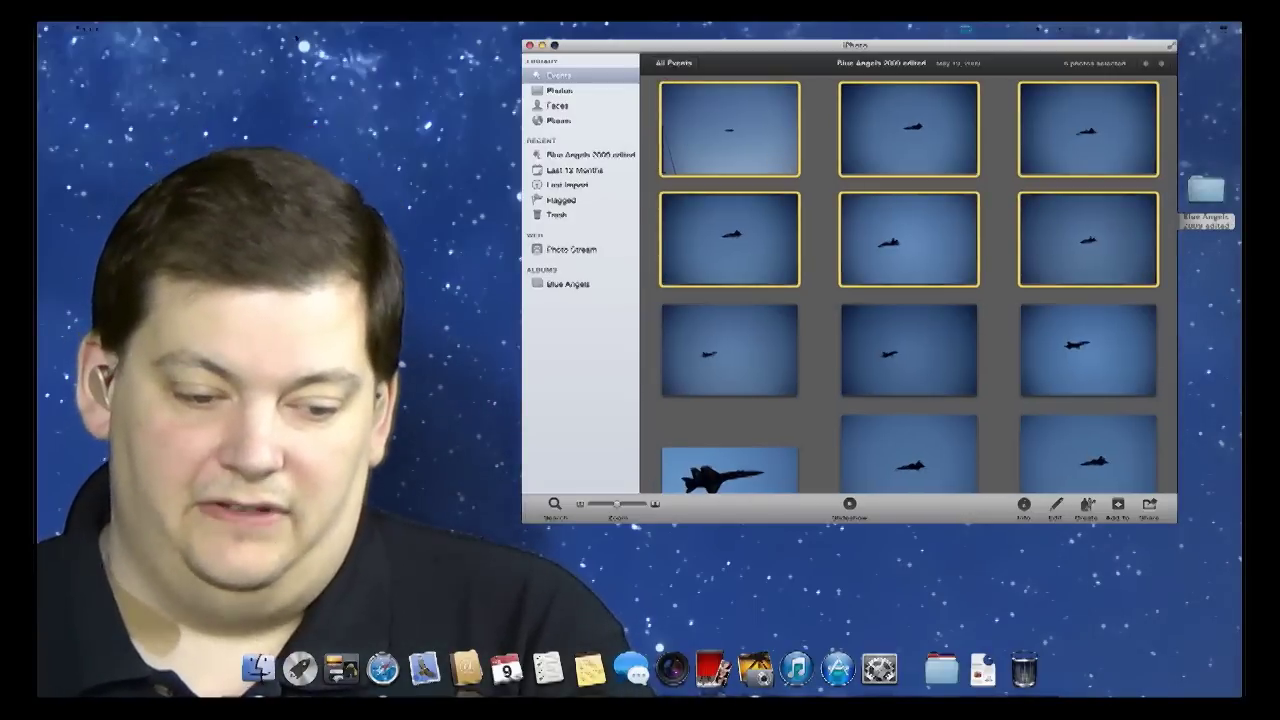
{"action": "left_click", "coordinate": [229, 28]}
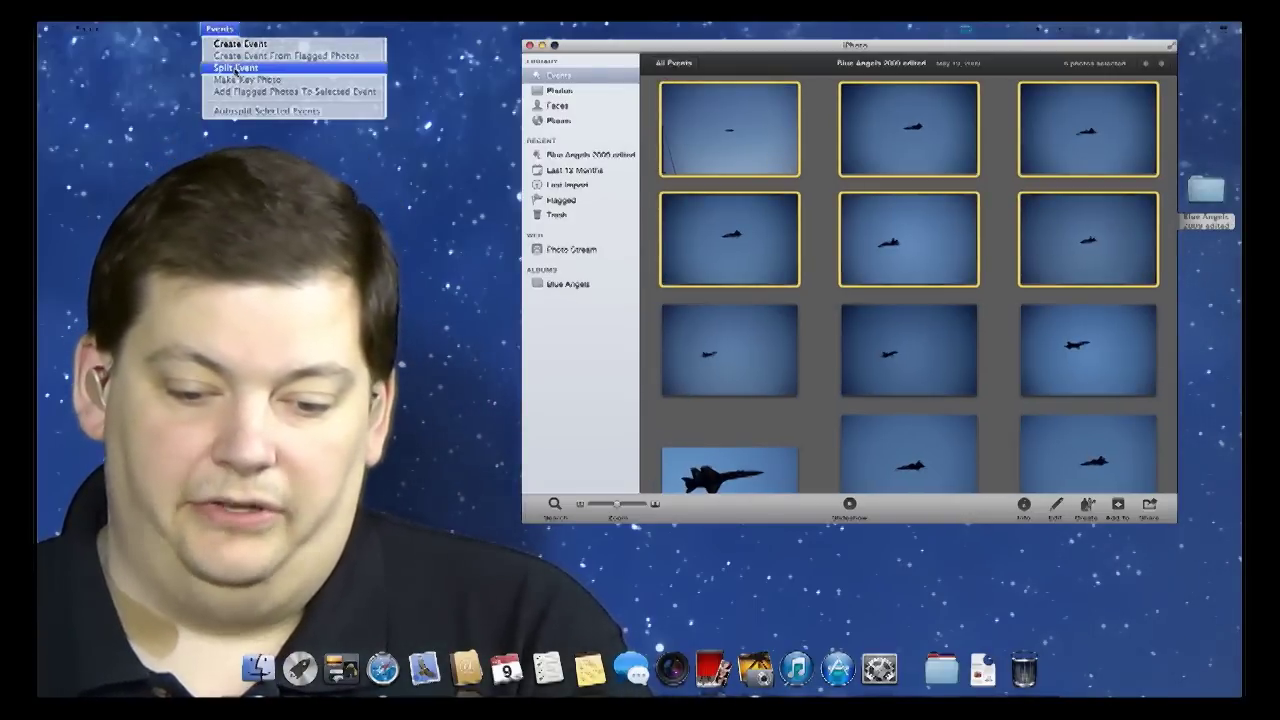
{"action": "left_click", "coordinate": [237, 68]}
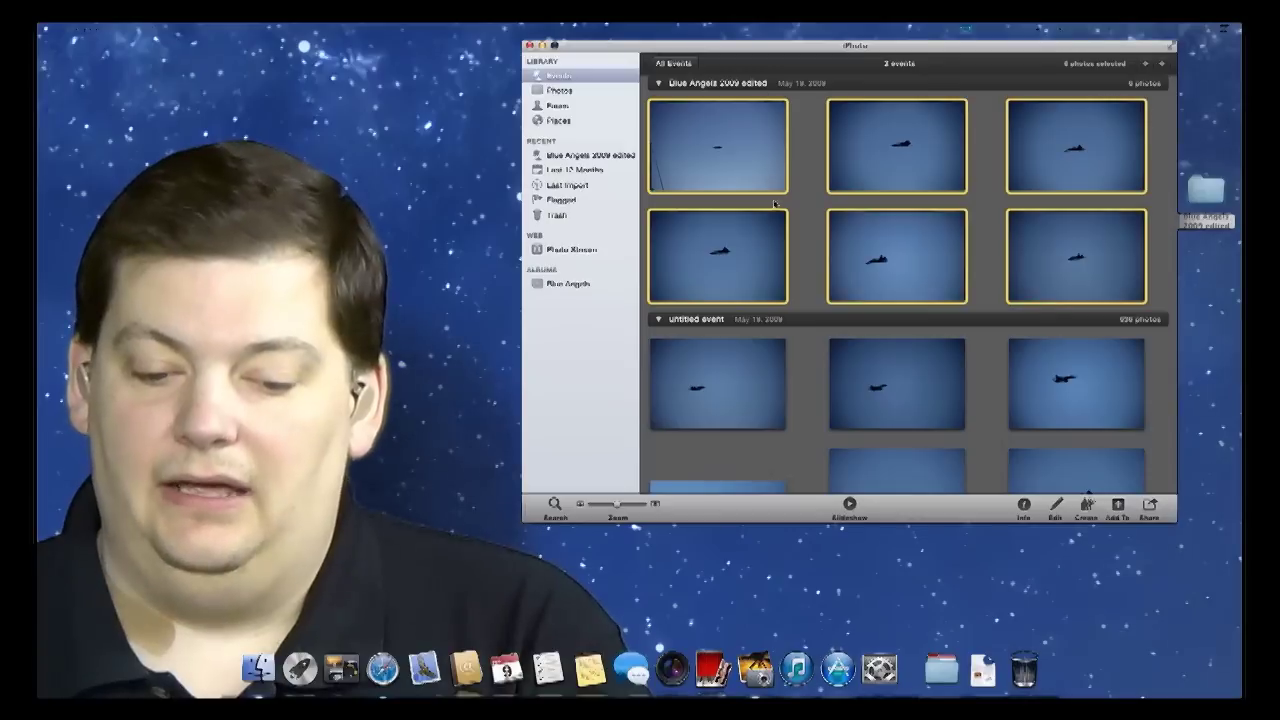
Step: Leave the new untitled event's name unchanged and return to the All Events overview
{"action": "left_click", "coordinate": [703, 319]}
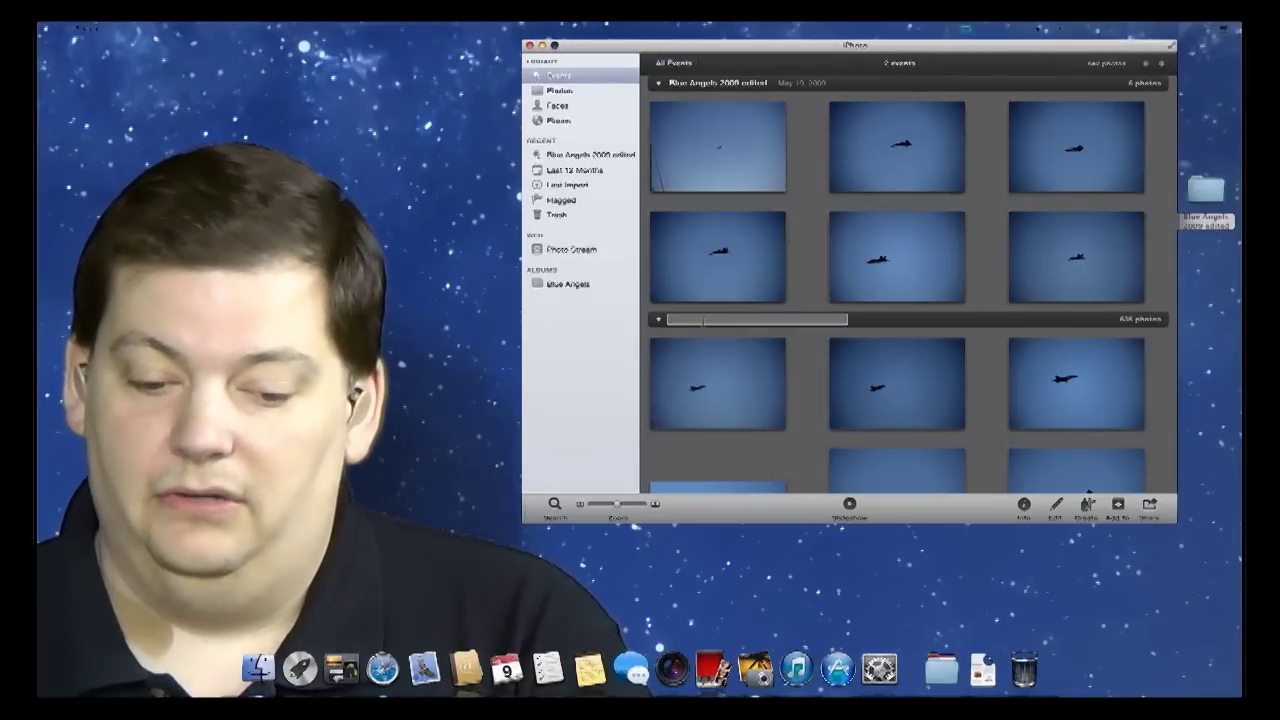
{"action": "key", "text": "Return"}
{"action": "left_click", "coordinate": [659, 84]}
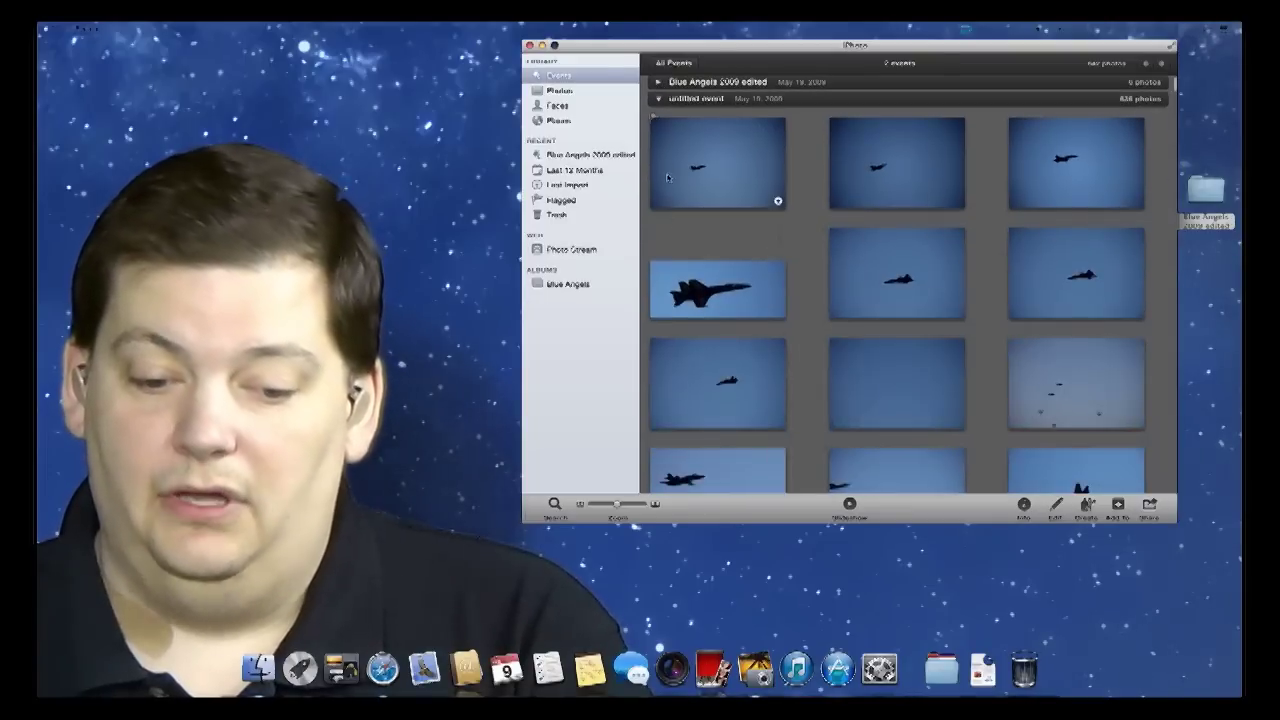
{"action": "left_click", "coordinate": [659, 101]}
{"action": "left_click", "coordinate": [673, 63]}
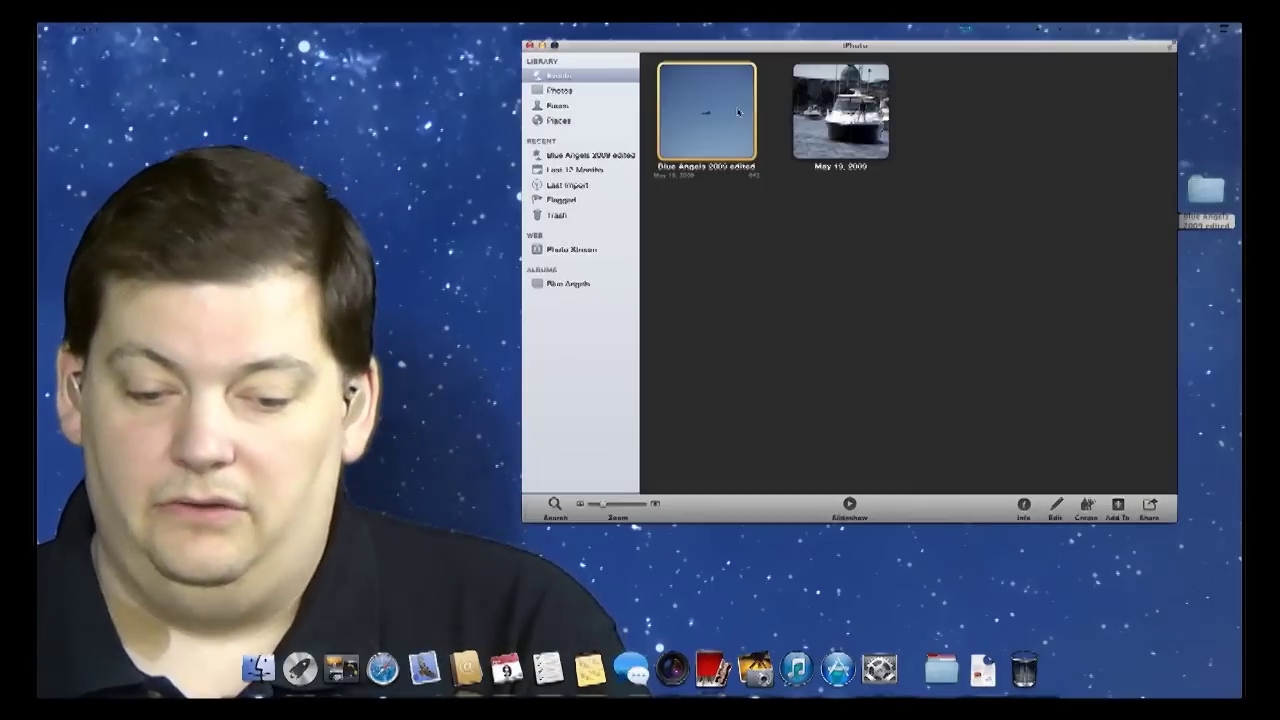
Step: Select both events and merge them into one with Events > Merge Events
{"action": "left_click", "coordinate": [838, 116], "text": "super"}
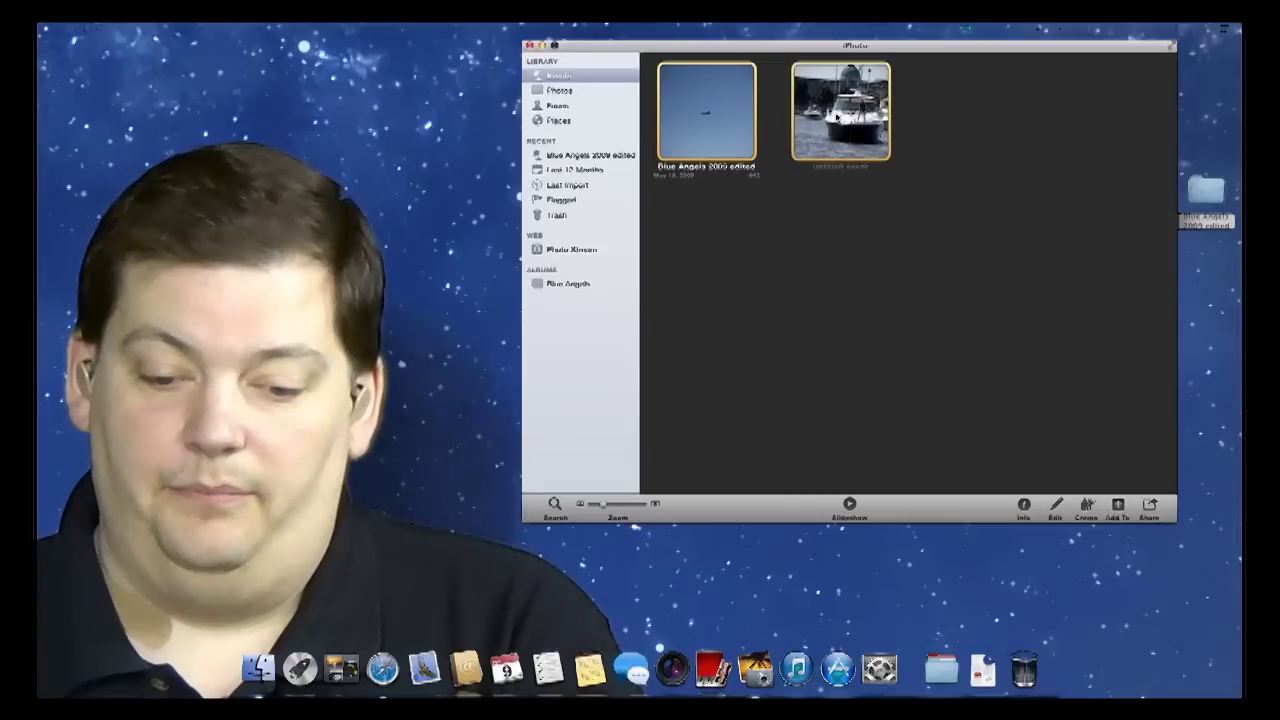
{"action": "left_click", "coordinate": [221, 28]}
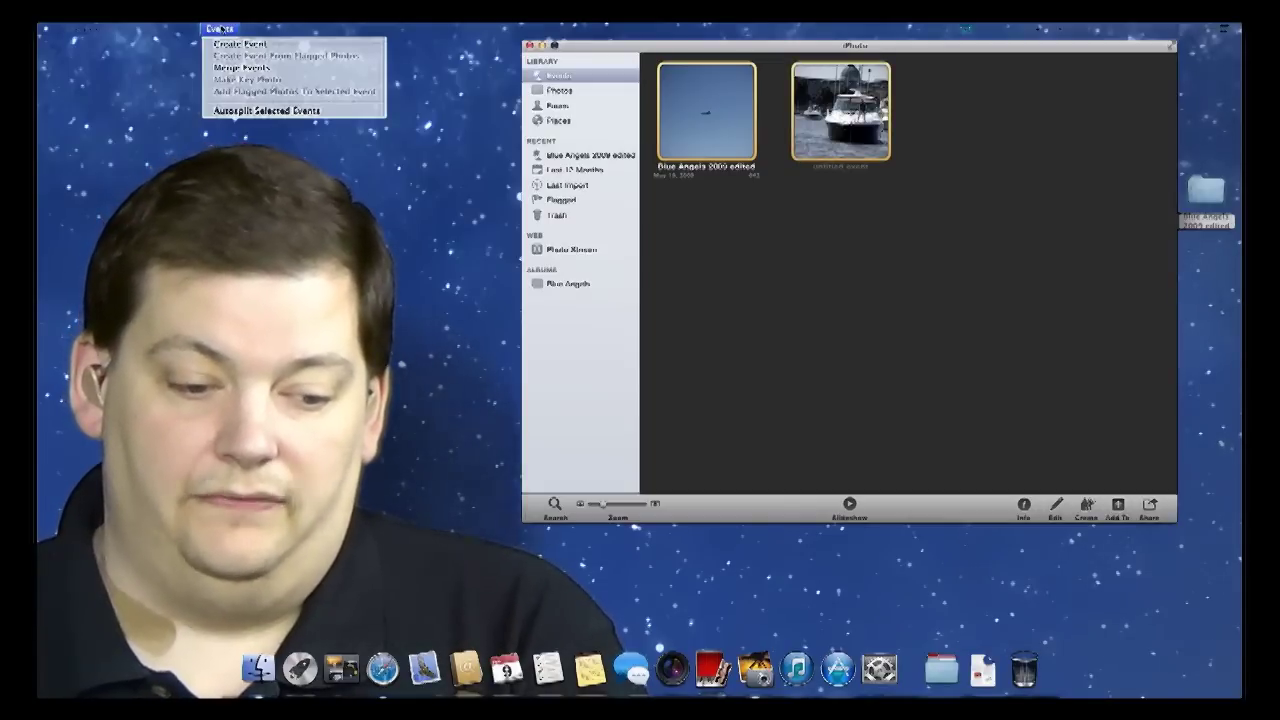
{"action": "left_click", "coordinate": [255, 69]}
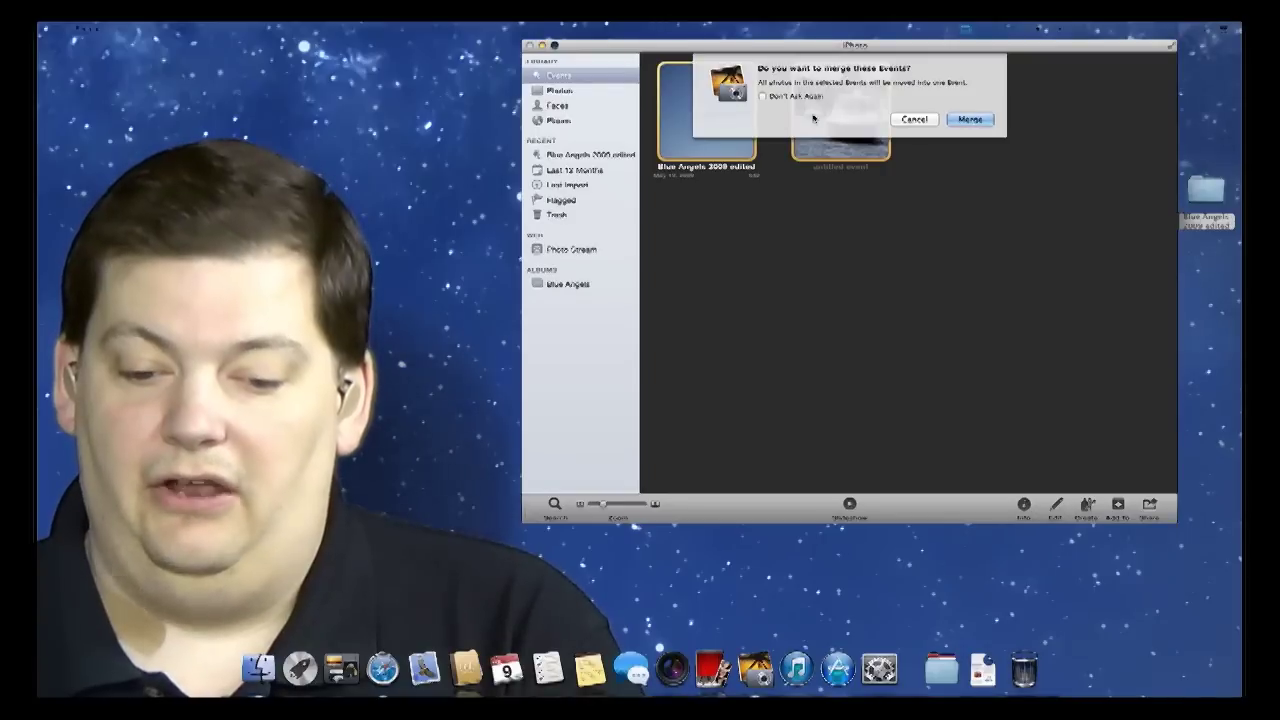
{"action": "left_click", "coordinate": [964, 121]}
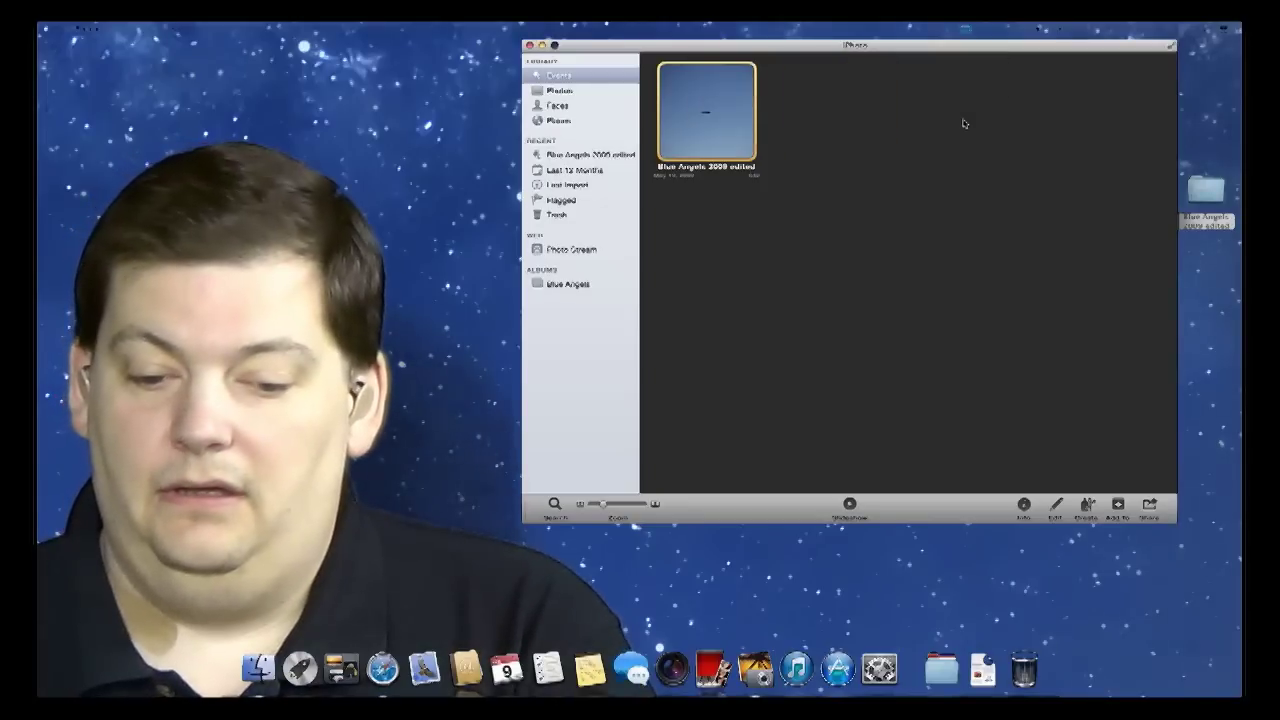
Step: Open the merged event, view the close-up jet photo full-size, and set it as key photo
{"action": "double_click", "coordinate": [717, 128]}
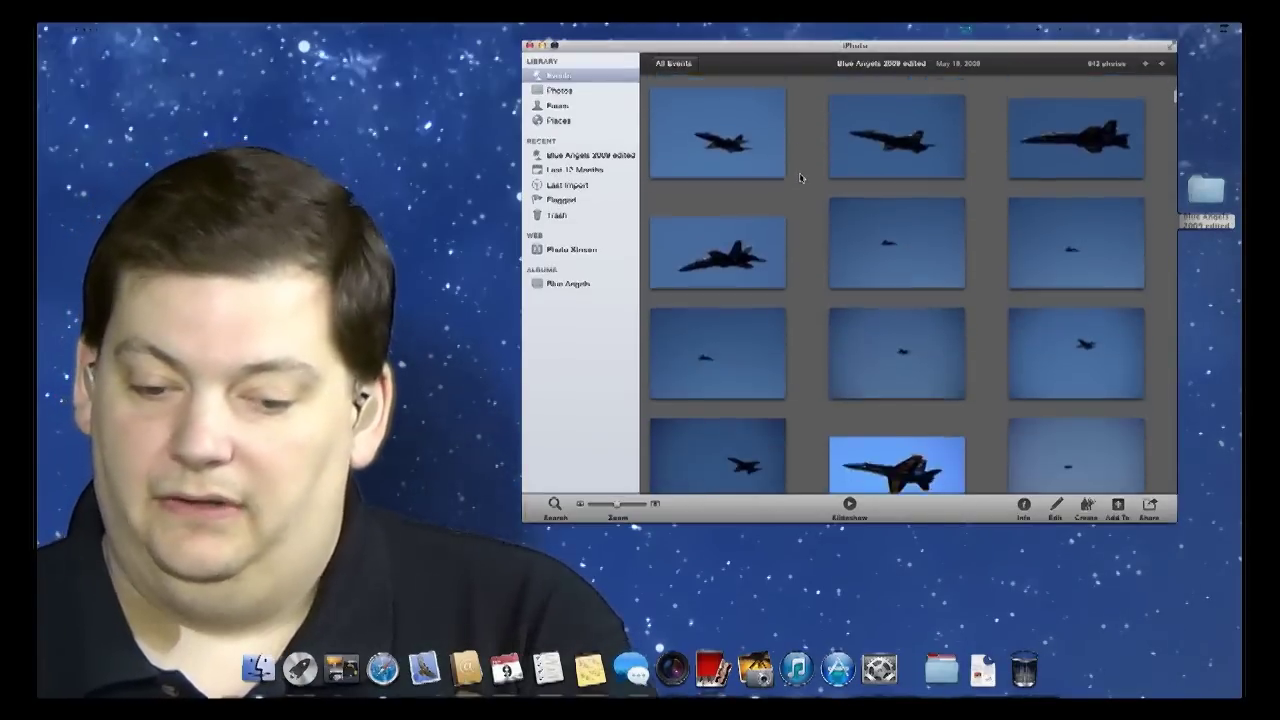
{"action": "scroll", "coordinate": [803, 175], "scroll_direction": "down", "scroll_amount": 1}
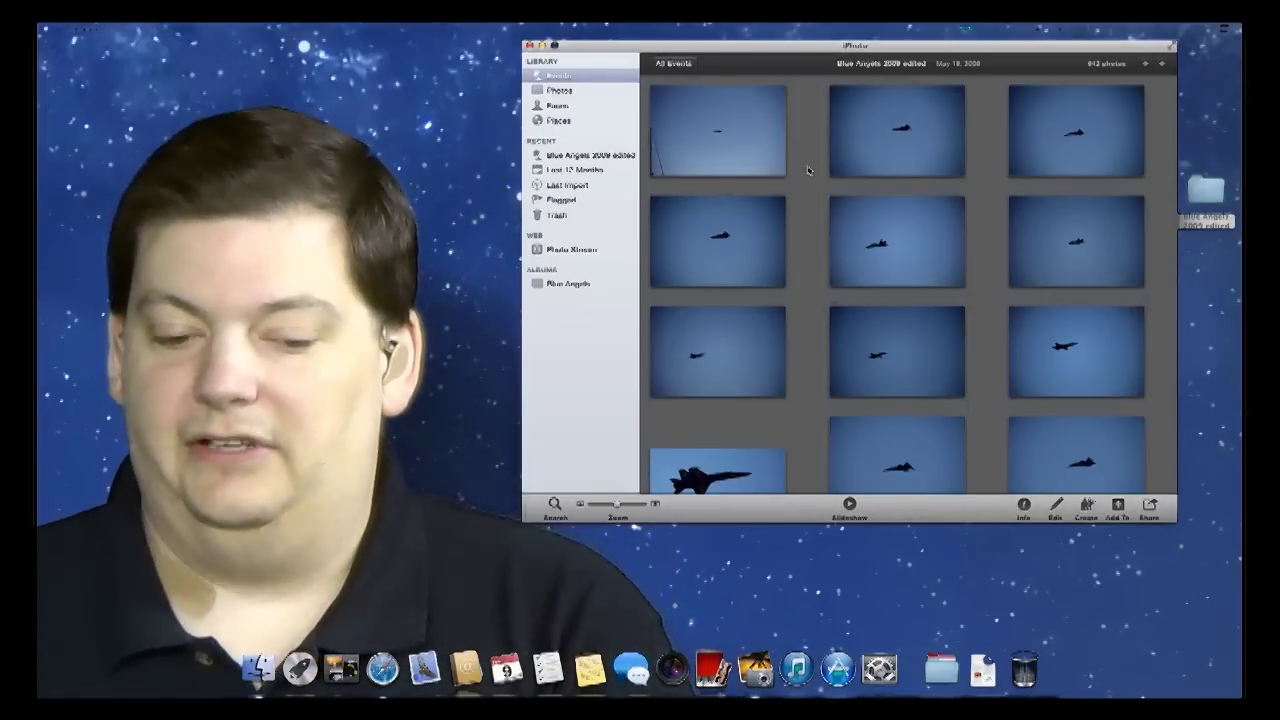
{"action": "mouse_move", "coordinate": [777, 169]}
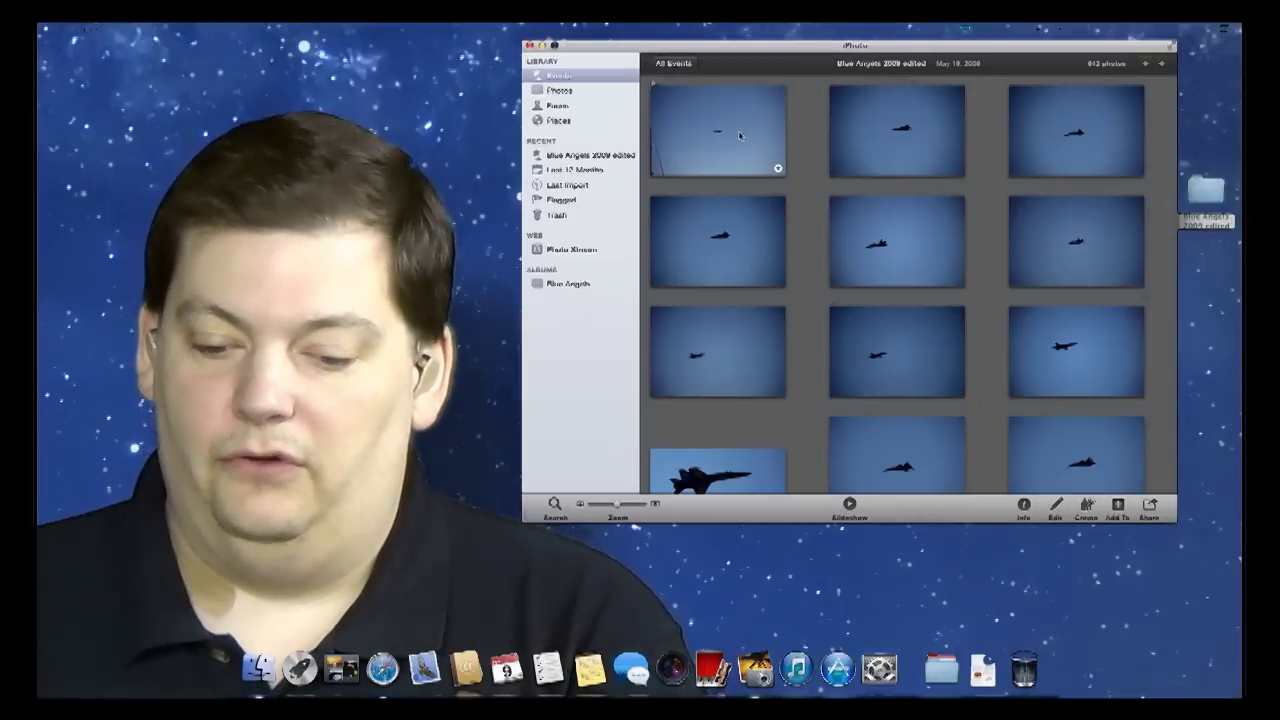
{"action": "mouse_move", "coordinate": [882, 242]}
{"action": "scroll", "coordinate": [882, 242], "scroll_direction": "down", "scroll_amount": 10}
{"action": "left_click", "coordinate": [890, 175]}
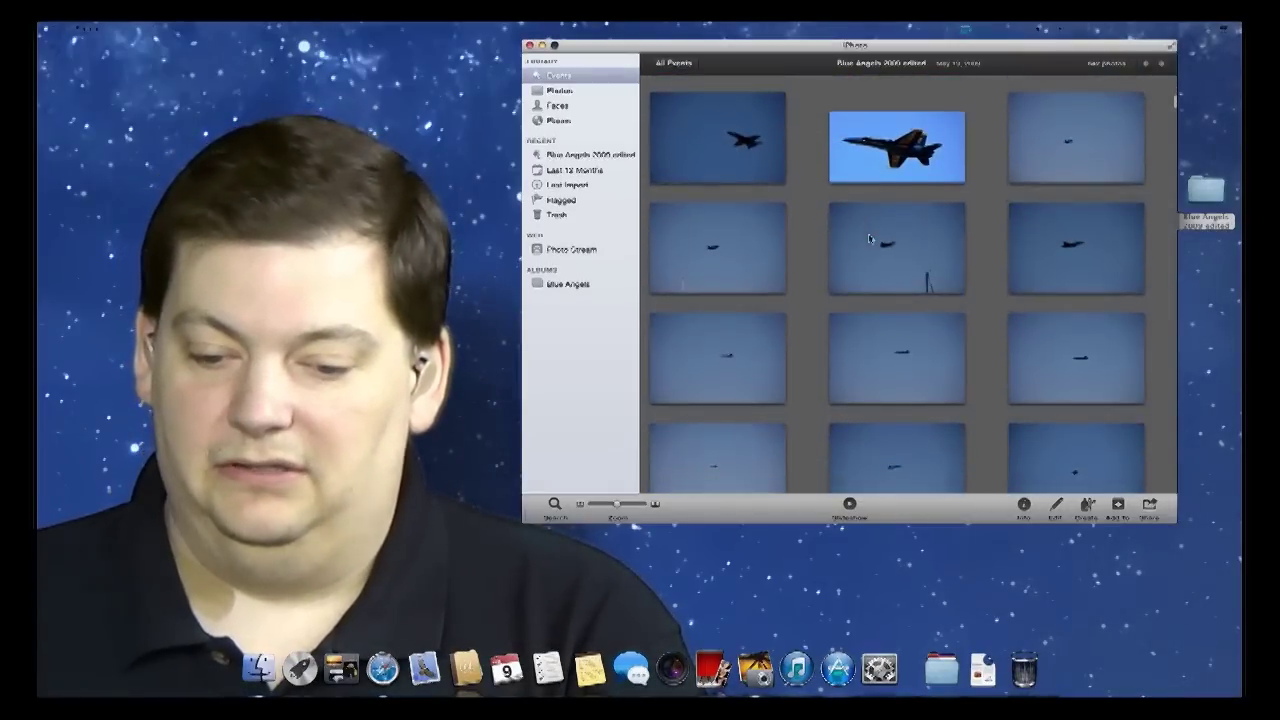
{"action": "double_click", "coordinate": [890, 168]}
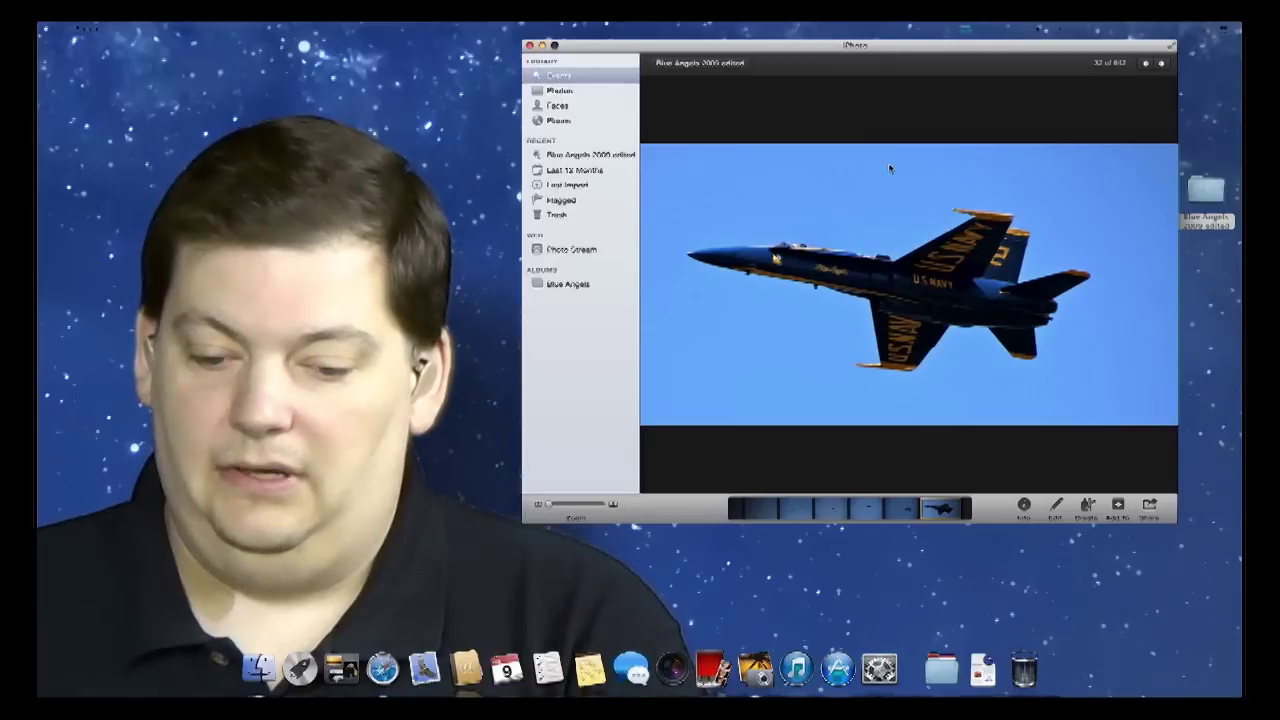
{"action": "right_click", "coordinate": [881, 247]}
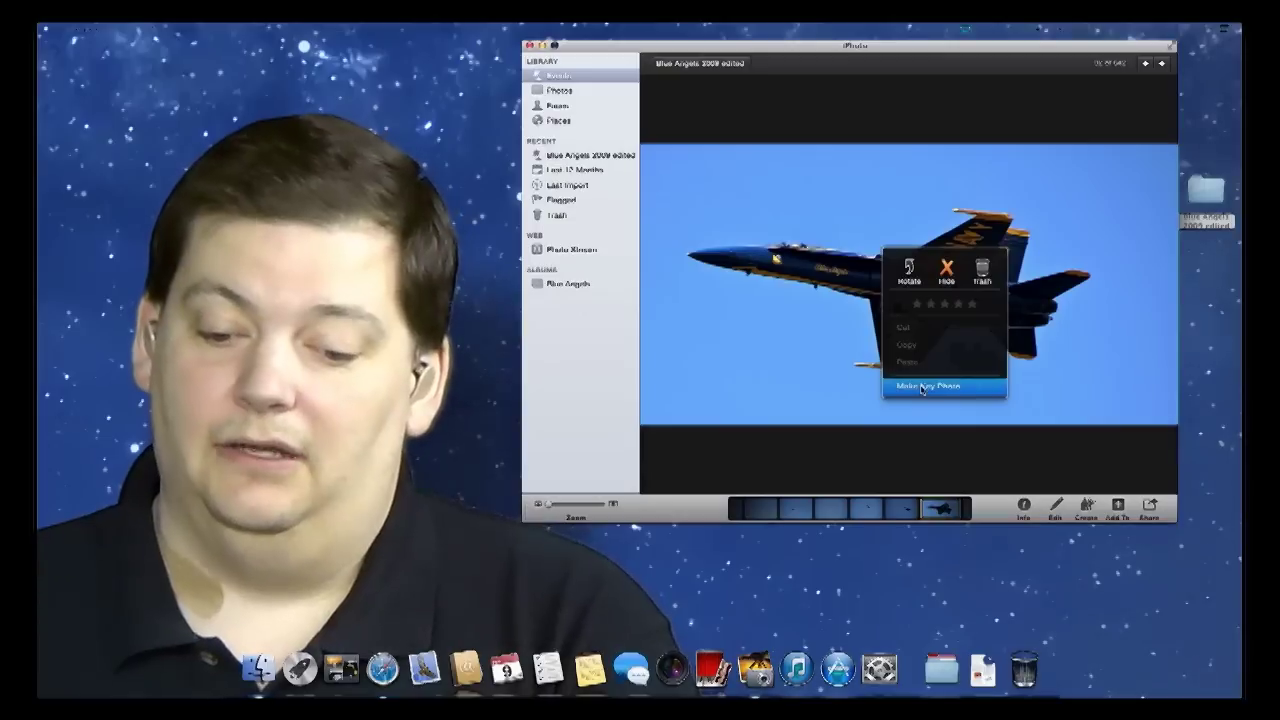
{"action": "left_click", "coordinate": [922, 387]}
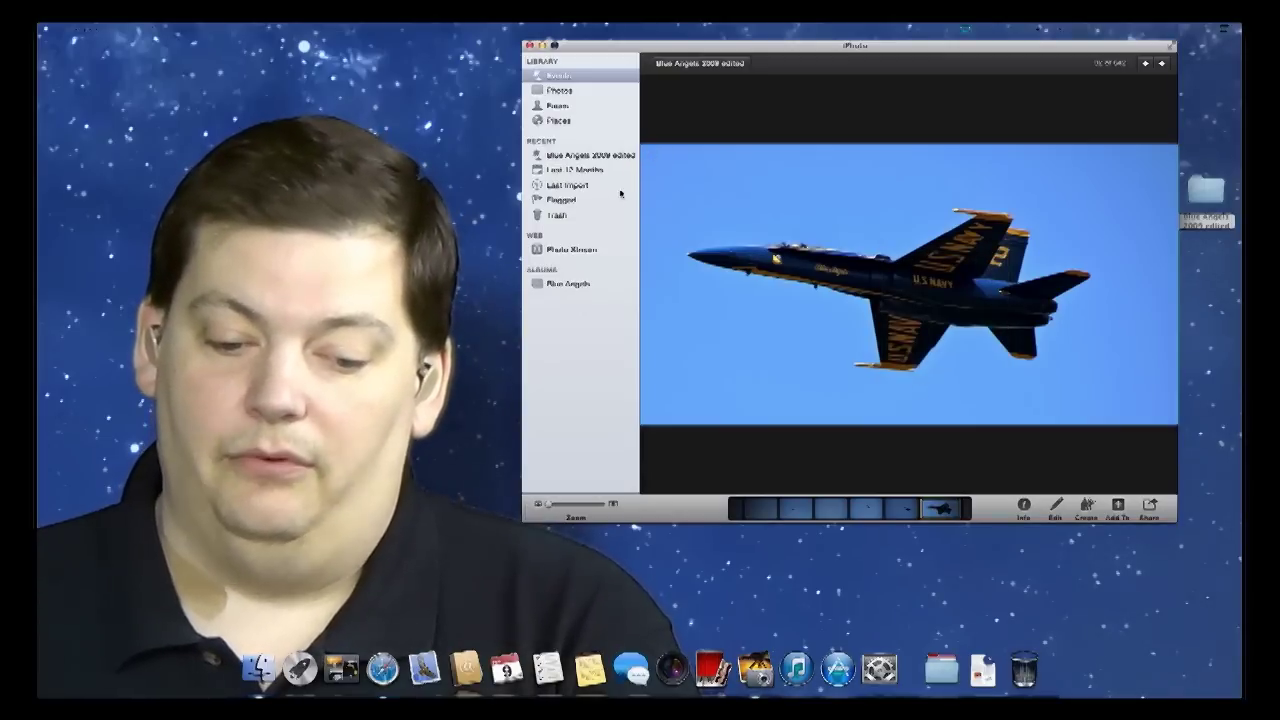
Step: Revisit the Events overview with the jet key photo, scroll through all library photos, then view Faces
{"action": "left_click", "coordinate": [560, 78]}
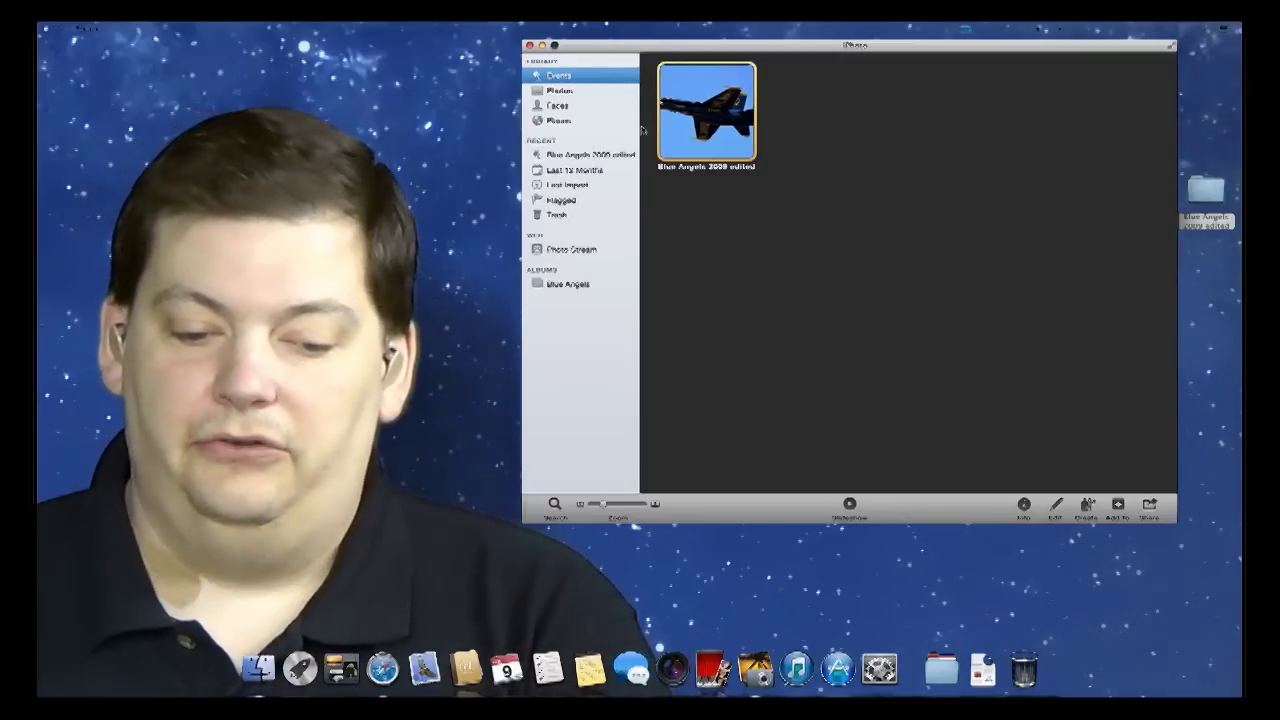
{"action": "left_click", "coordinate": [566, 92]}
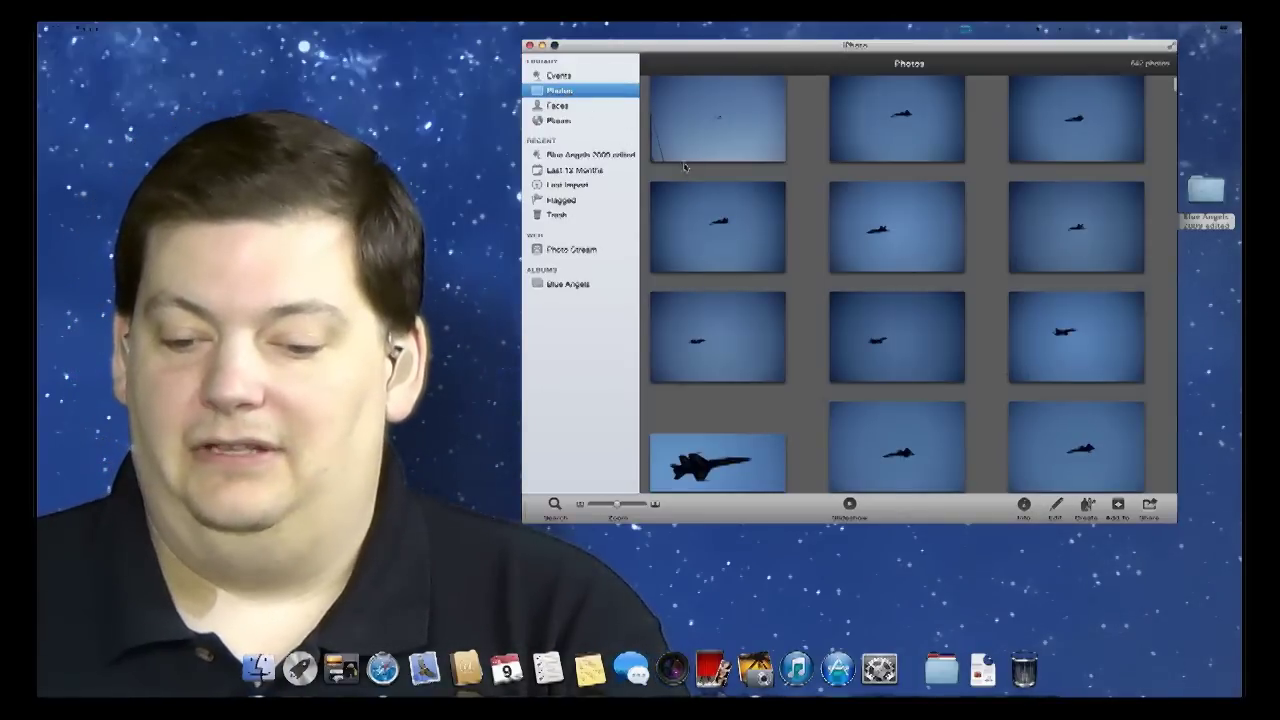
{"action": "scroll", "coordinate": [771, 177], "scroll_direction": "up", "scroll_amount": 2}
{"action": "scroll", "coordinate": [771, 177], "scroll_direction": "down", "scroll_amount": 20}
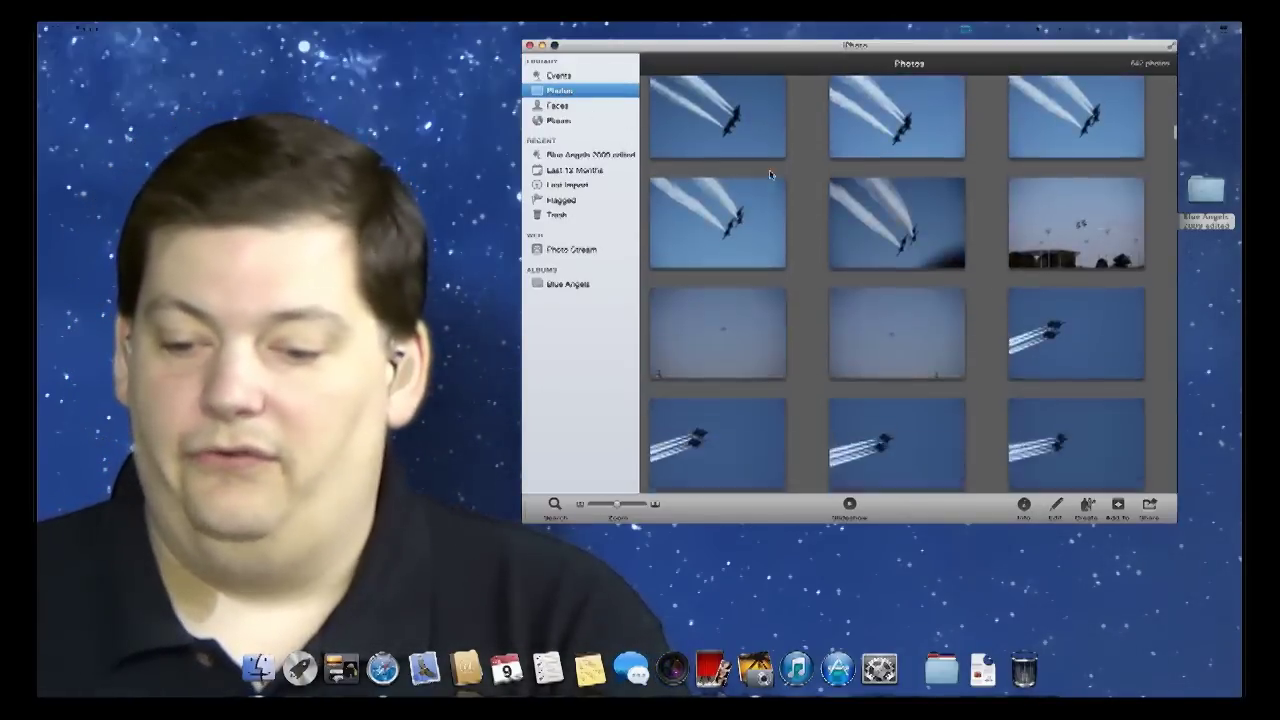
{"action": "scroll", "coordinate": [771, 177], "scroll_direction": "down", "scroll_amount": 1}
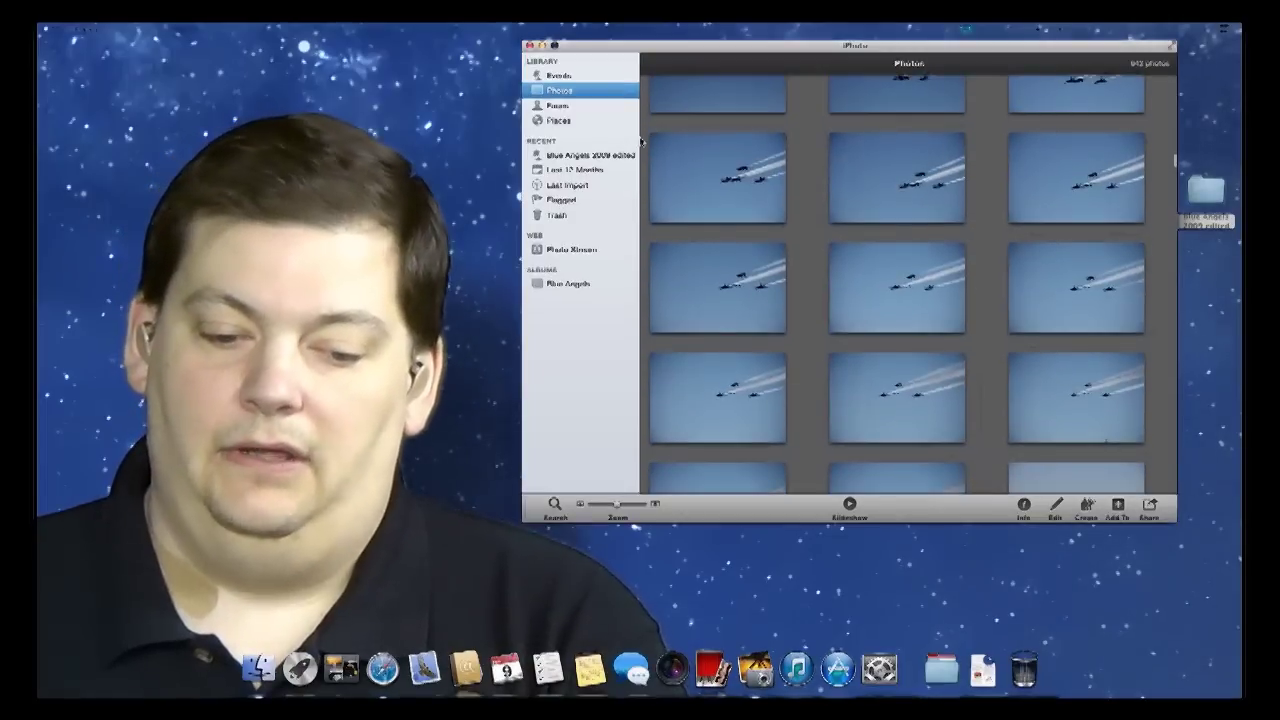
{"action": "left_click", "coordinate": [567, 109]}
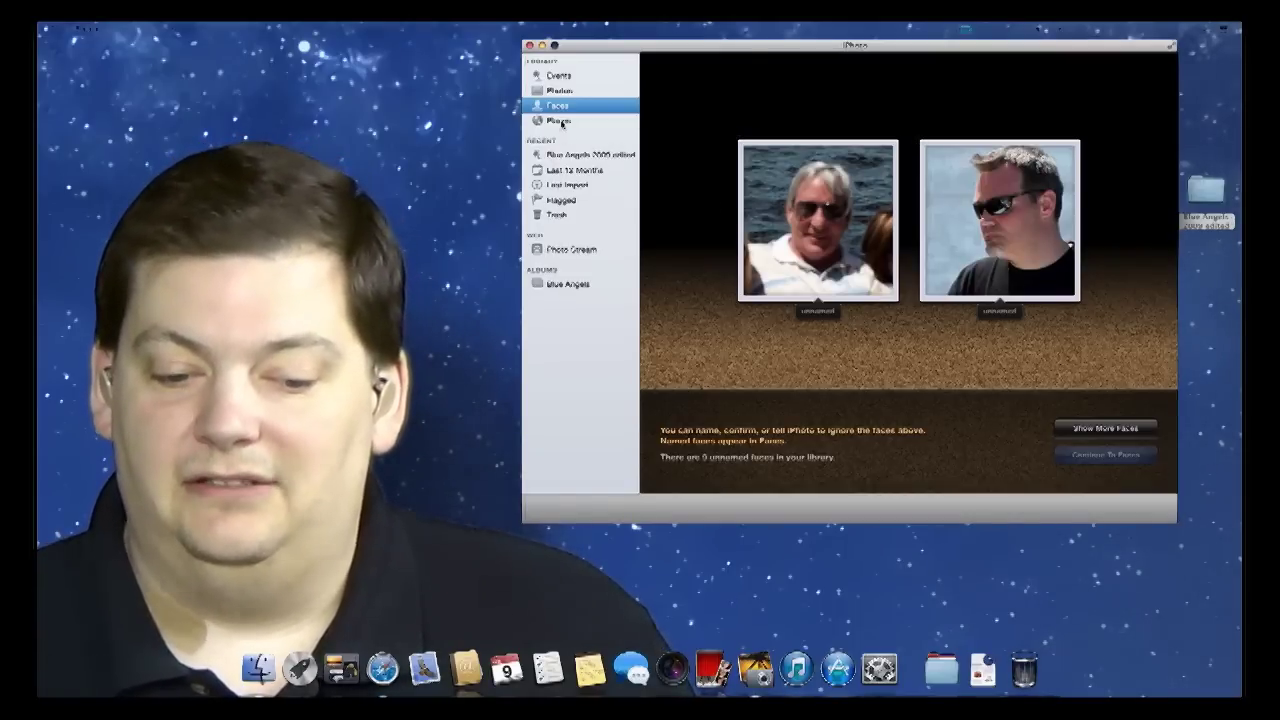
Step: Switch from the unnamed faces to the Places map of photo locations
{"action": "left_click", "coordinate": [559, 121]}
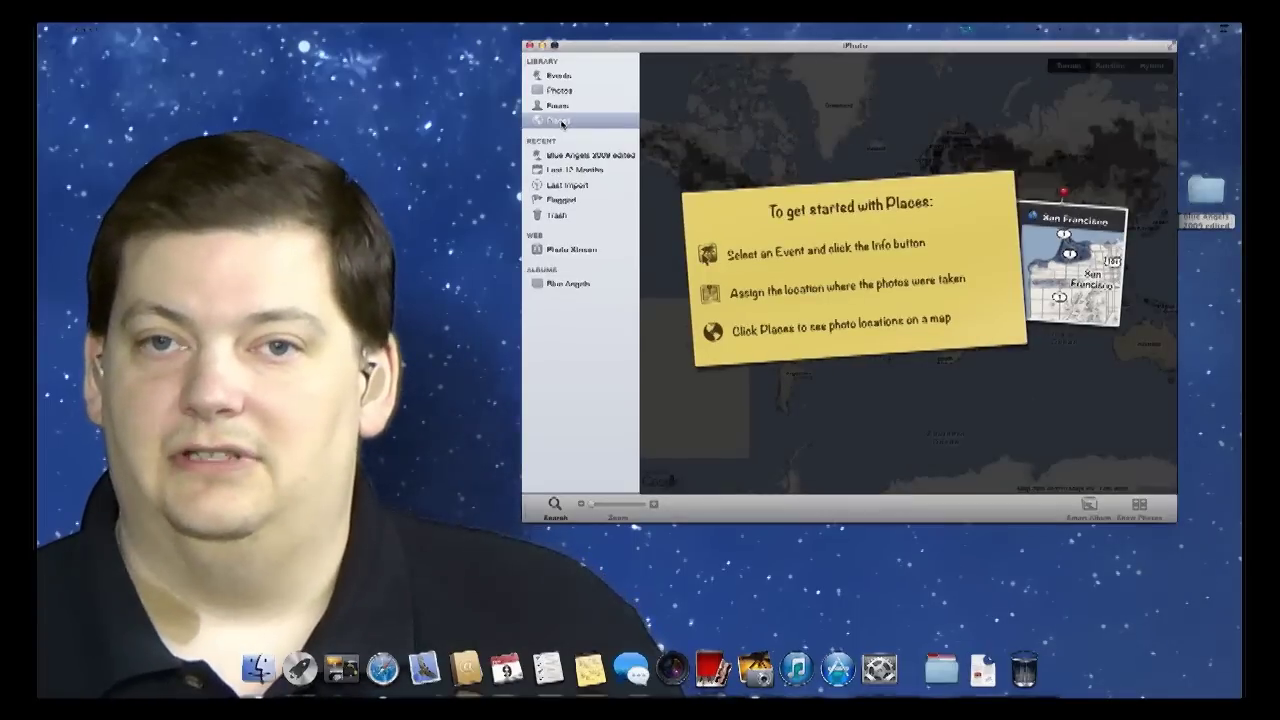